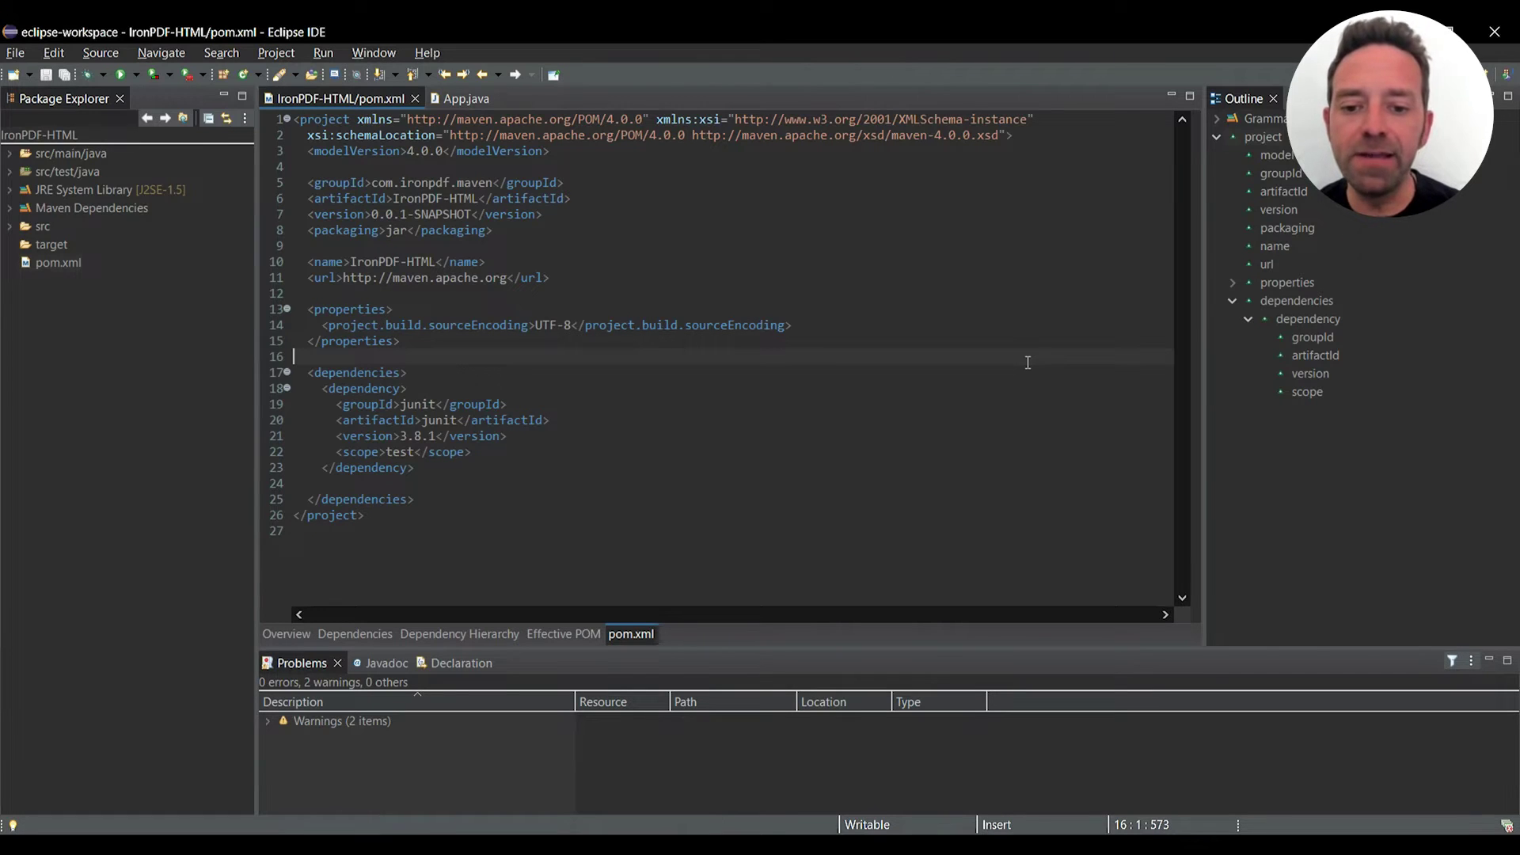
Add the IronPDF 2022.11.0 dependency block to pom.xml's dependencies and save.
{"action": "left_click", "coordinate": [463, 478]}
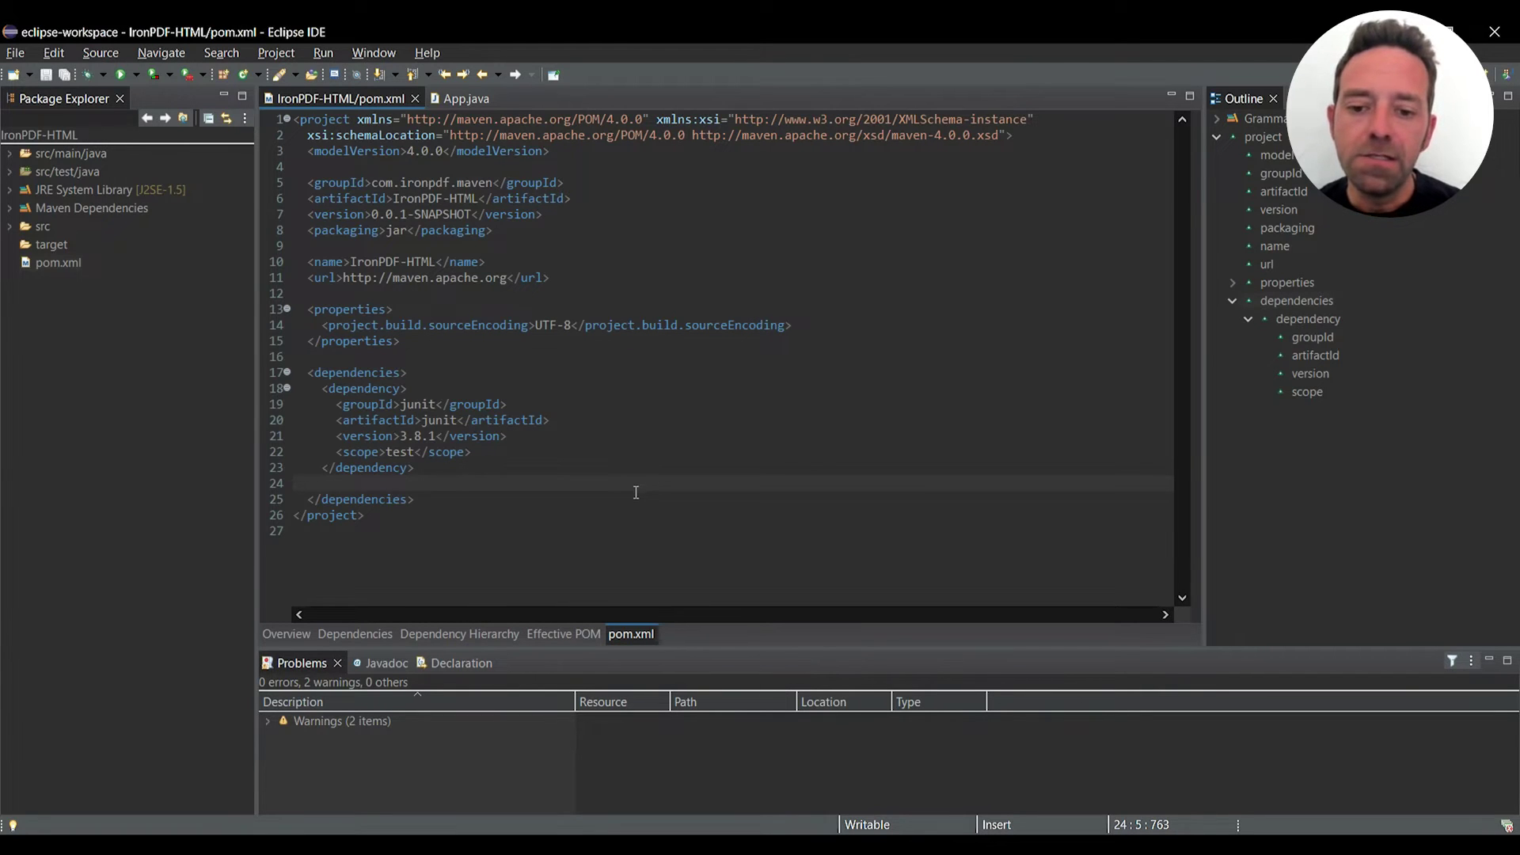
{"action": "key", "text": "Return"}
{"action": "type", "text": "<dependency>   <groupId>com.ironsoftware</groupId>   <artifactId>ironpdf</artifactId>   <version>2022.11.0</version> </dependency>"}
{"action": "key", "text": "Return"}
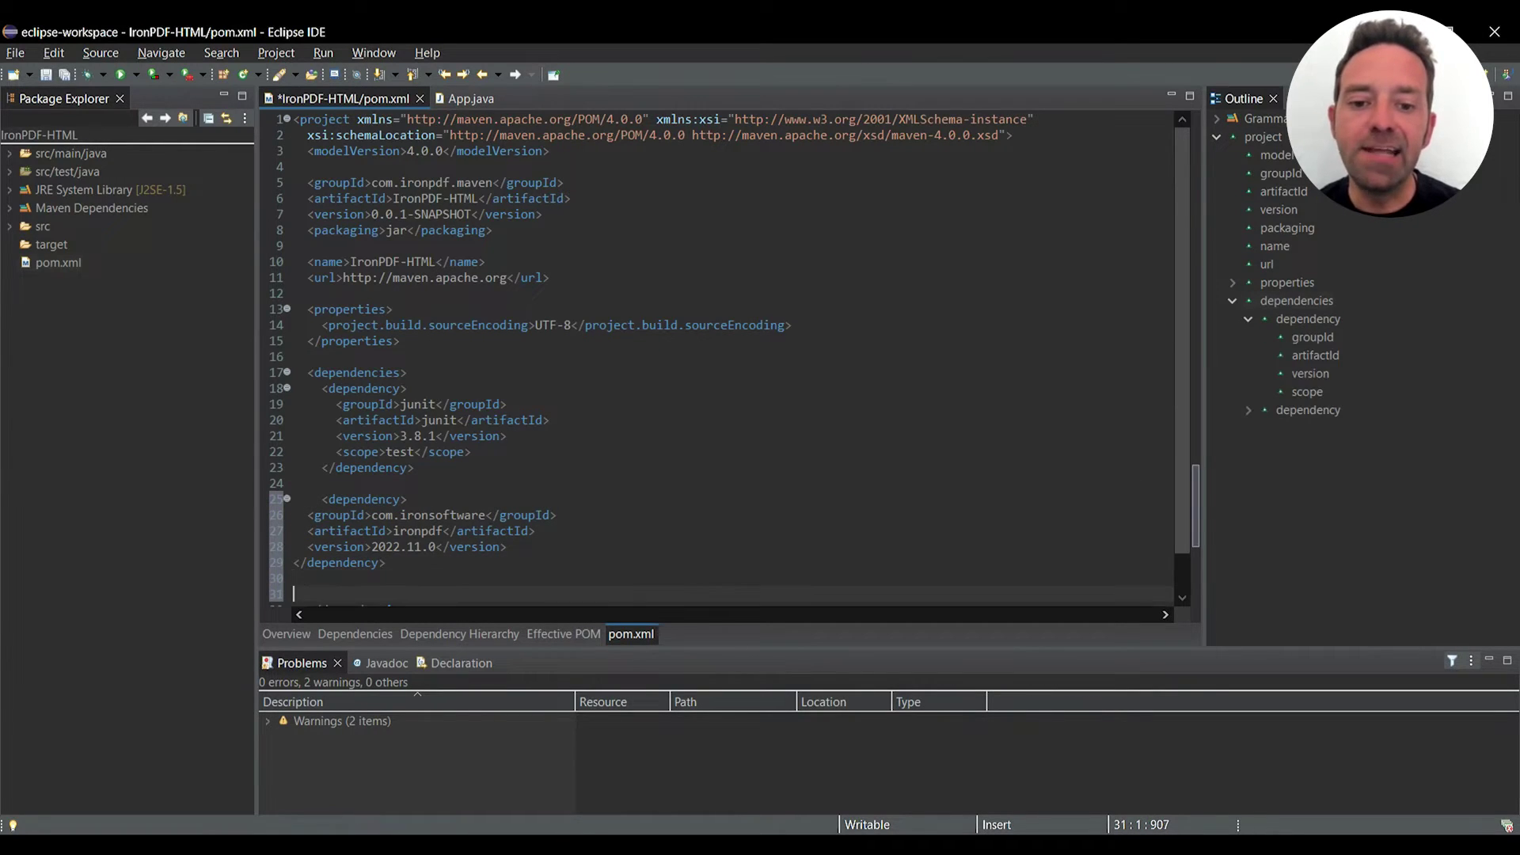
{"action": "key", "text": "ctrl+s"}
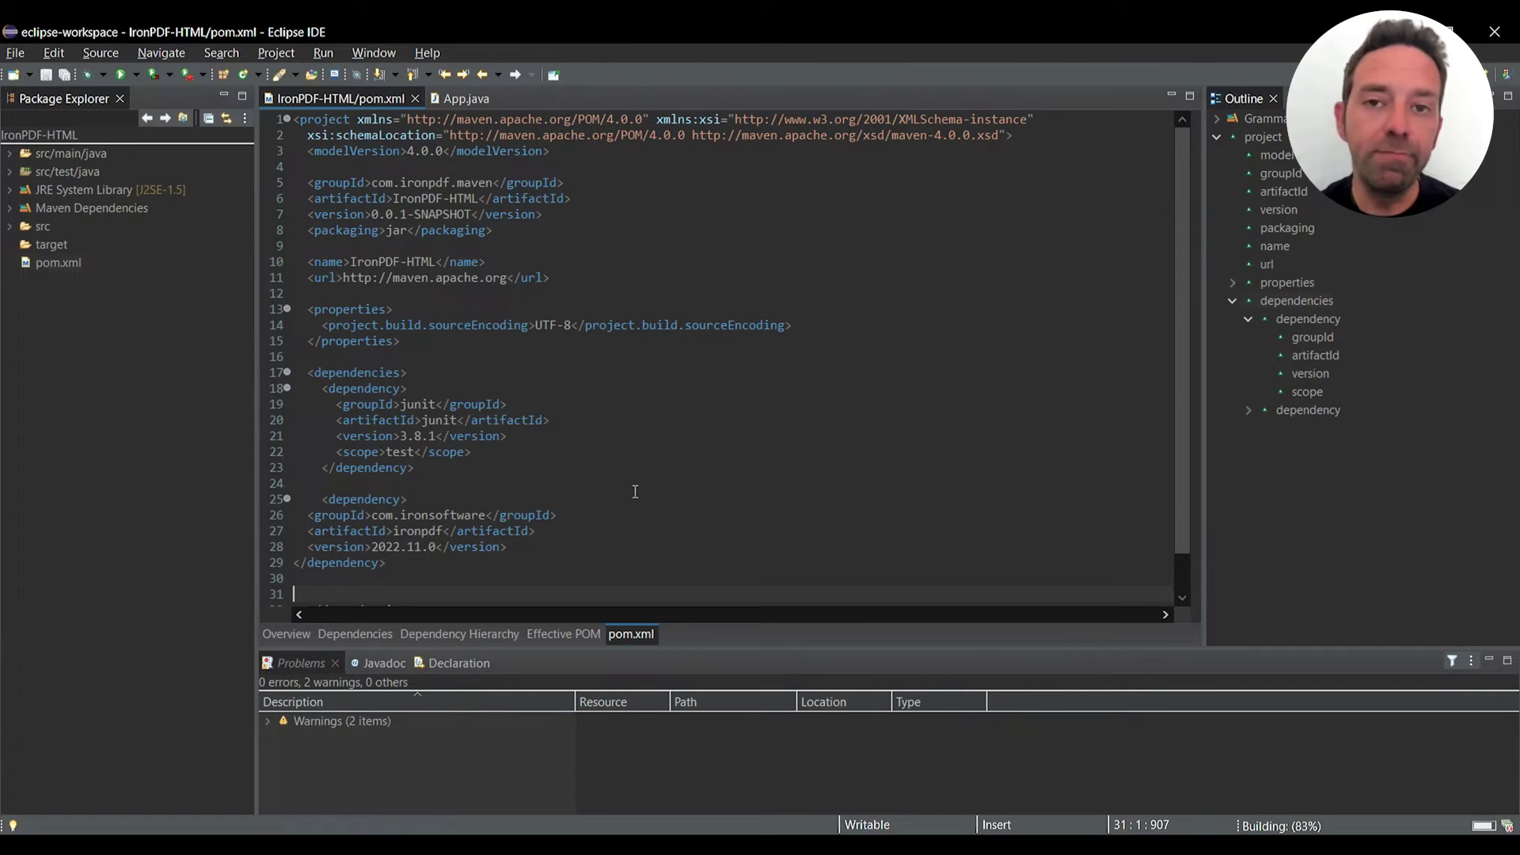
{"action": "scroll", "coordinate": [627, 465], "scroll_direction": "down", "scroll_amount": 1}
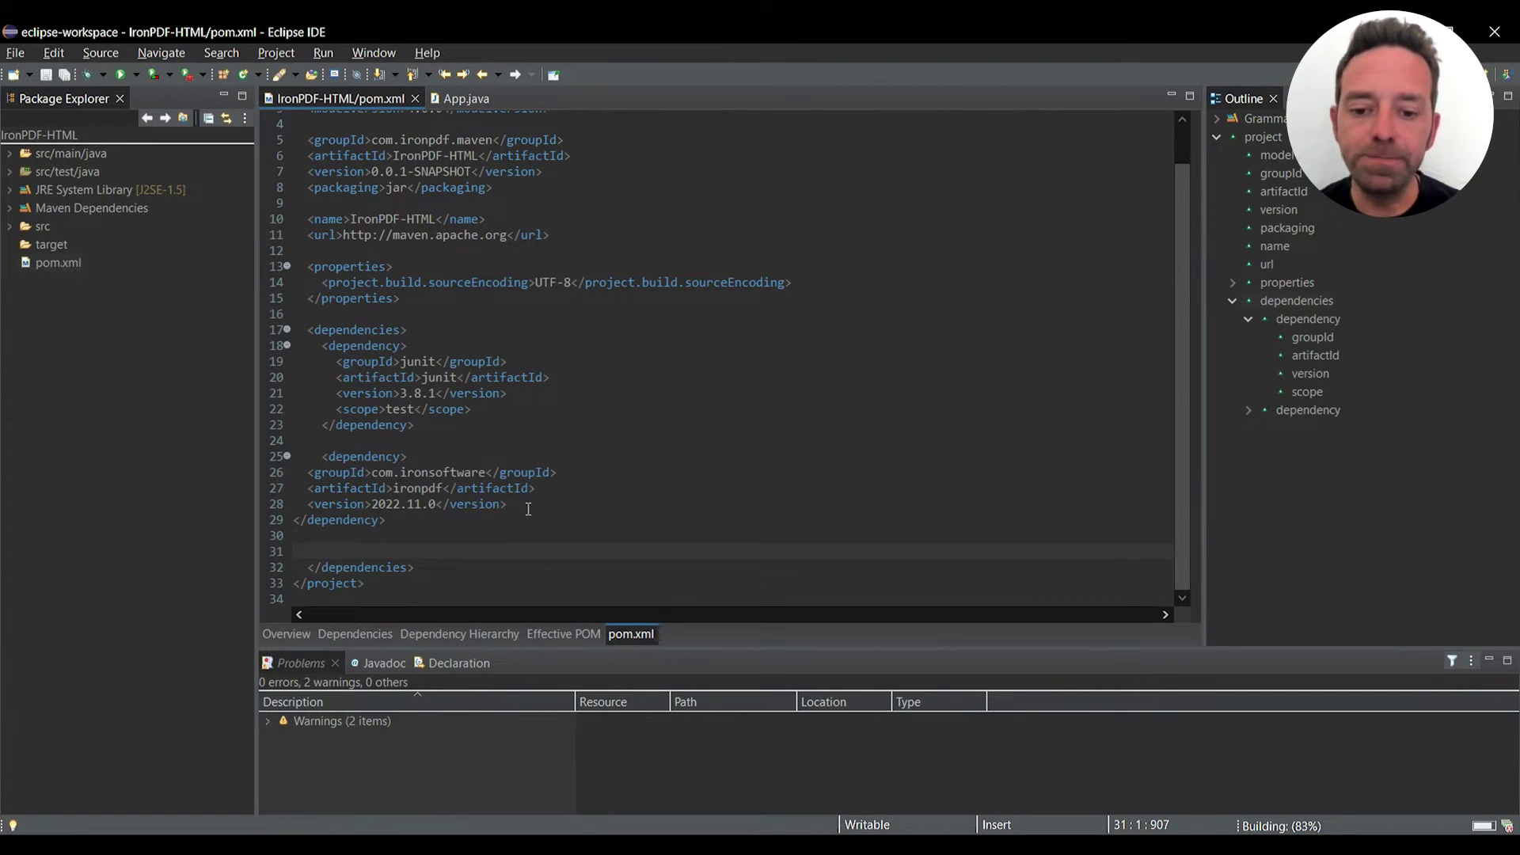
Add the slf4j-simple 2.0.3 dependency block and save pom.xml again.
{"action": "type", "text": "<dependency>         <groupId>org.slf4j</groupId>         <artifactId>slf4j-simple</artifactId>         <version>2.0.3</version>     </dependency>"}
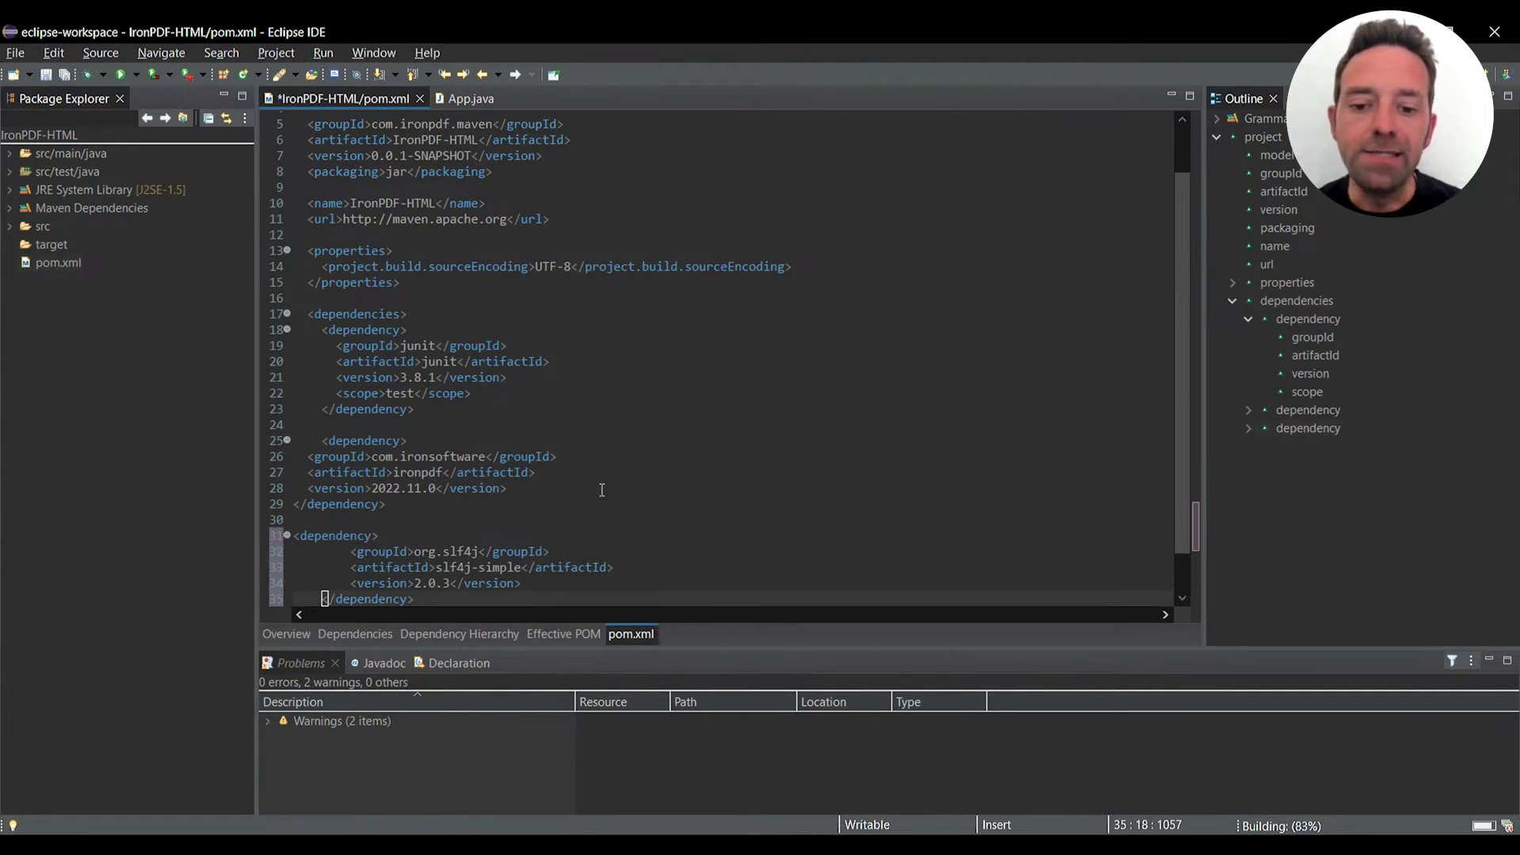
{"action": "left_click", "coordinate": [641, 475]}
{"action": "key", "text": "ctrl+s"}
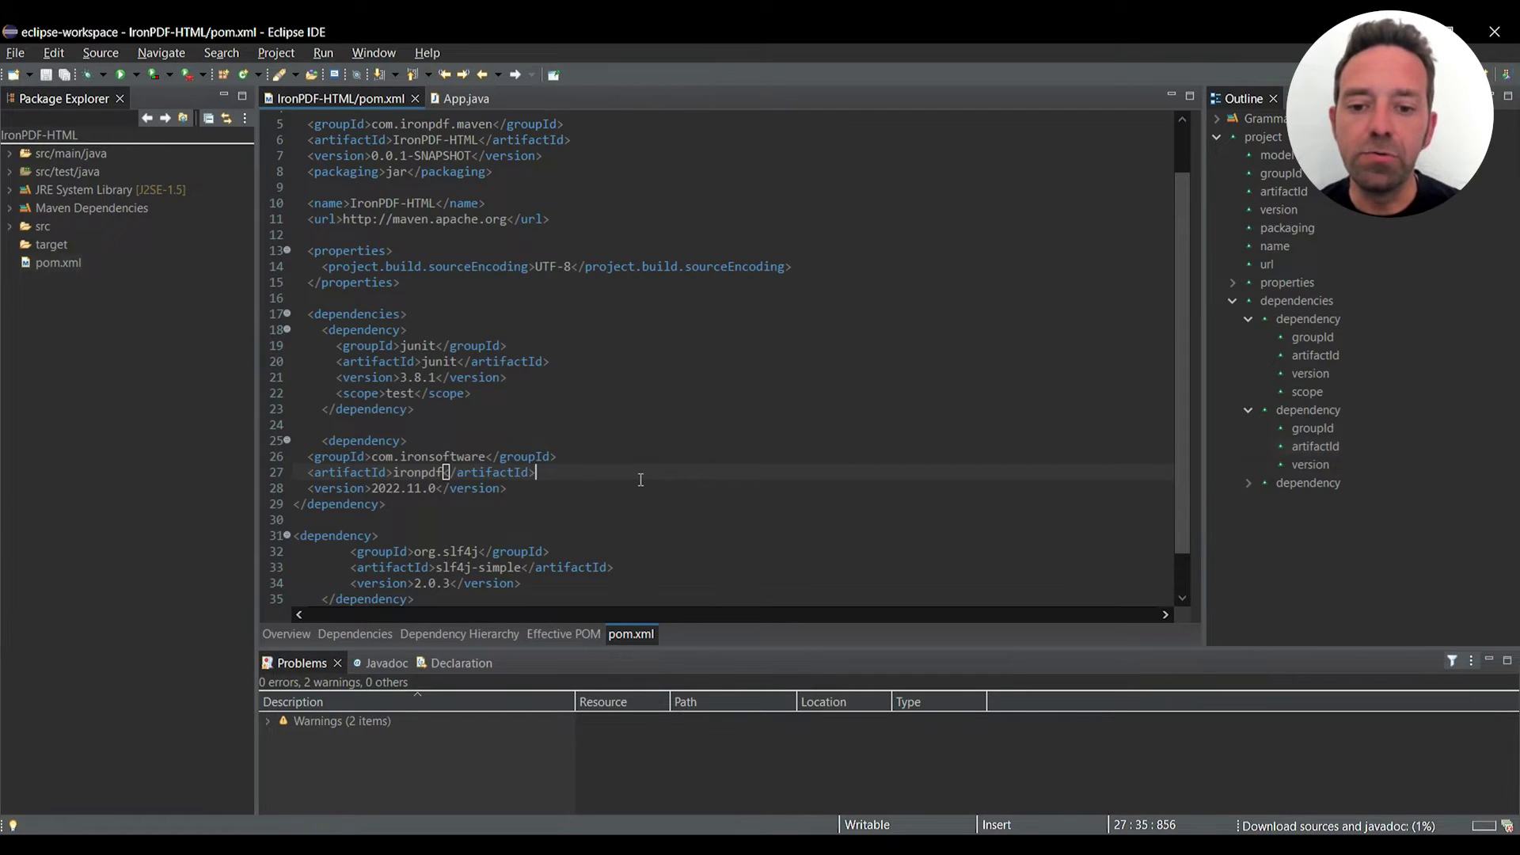
Reformat the whole pom.xml with neat indentation and save it.
{"action": "key", "text": "ctrl+a"}
{"action": "key", "text": "ctrl+shift+f"}
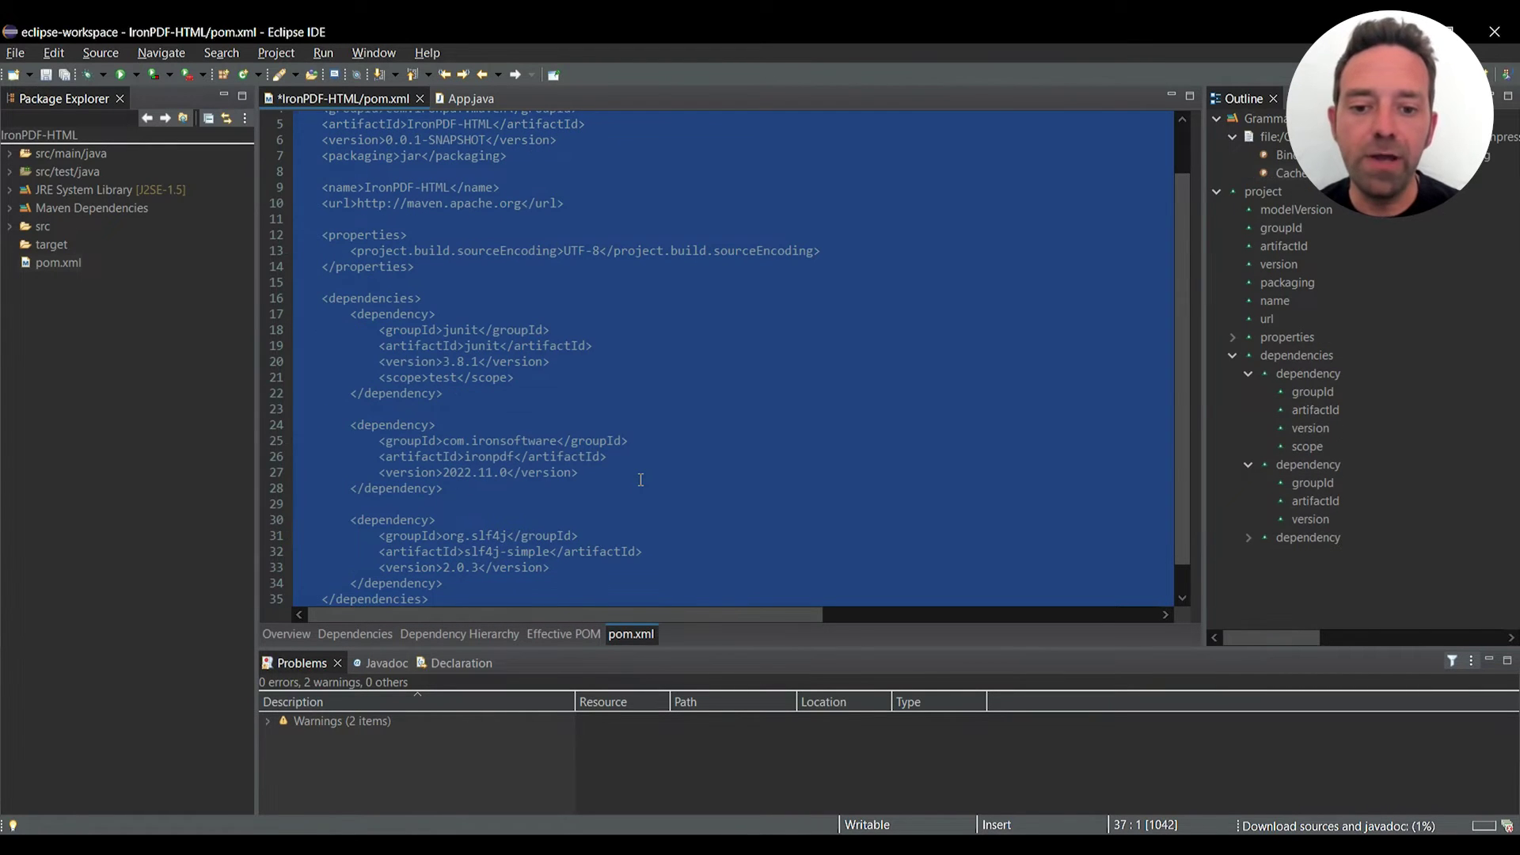
{"action": "left_click", "coordinate": [804, 296]}
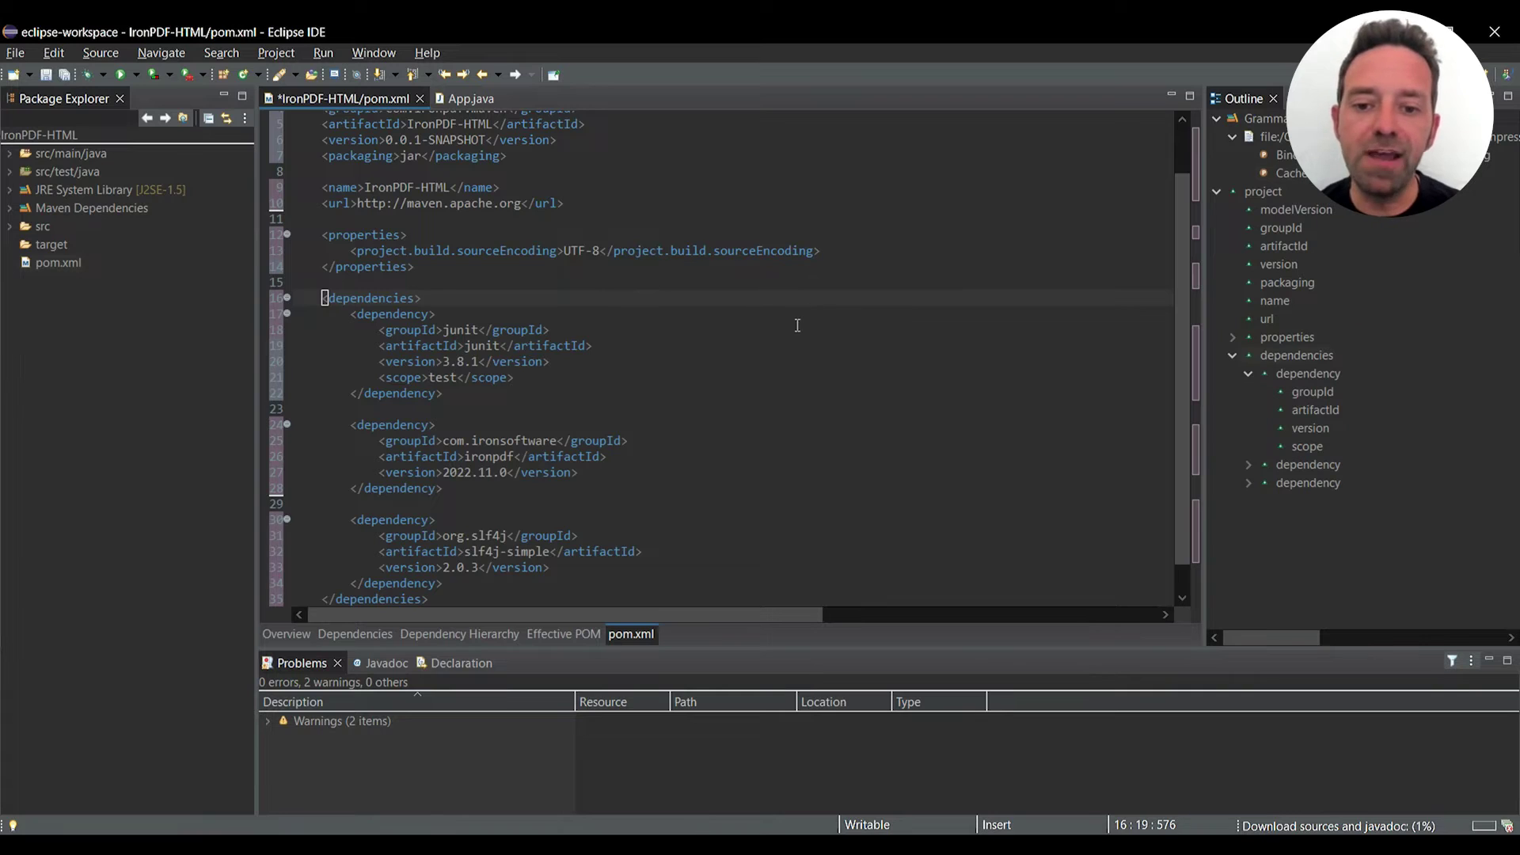
{"action": "key", "text": "ctrl+s"}
{"action": "scroll", "coordinate": [665, 342], "scroll_direction": "down", "scroll_amount": 1}
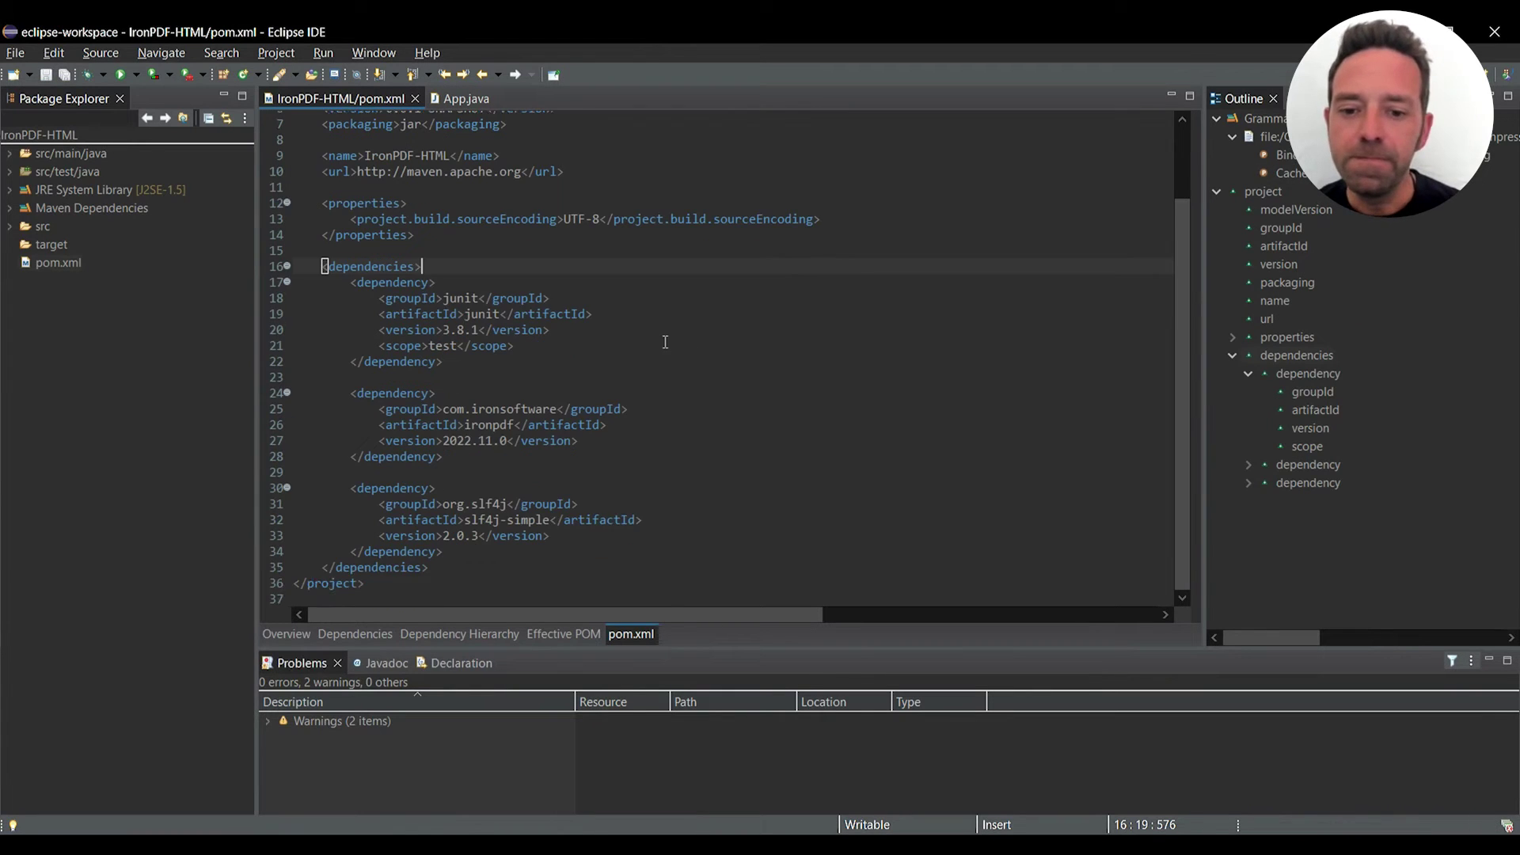
Open App.java in the IronPDF_HTML package, replace its code with the IronPDF HTML-to-PDF example, and save.
{"action": "left_click", "coordinate": [14, 156]}
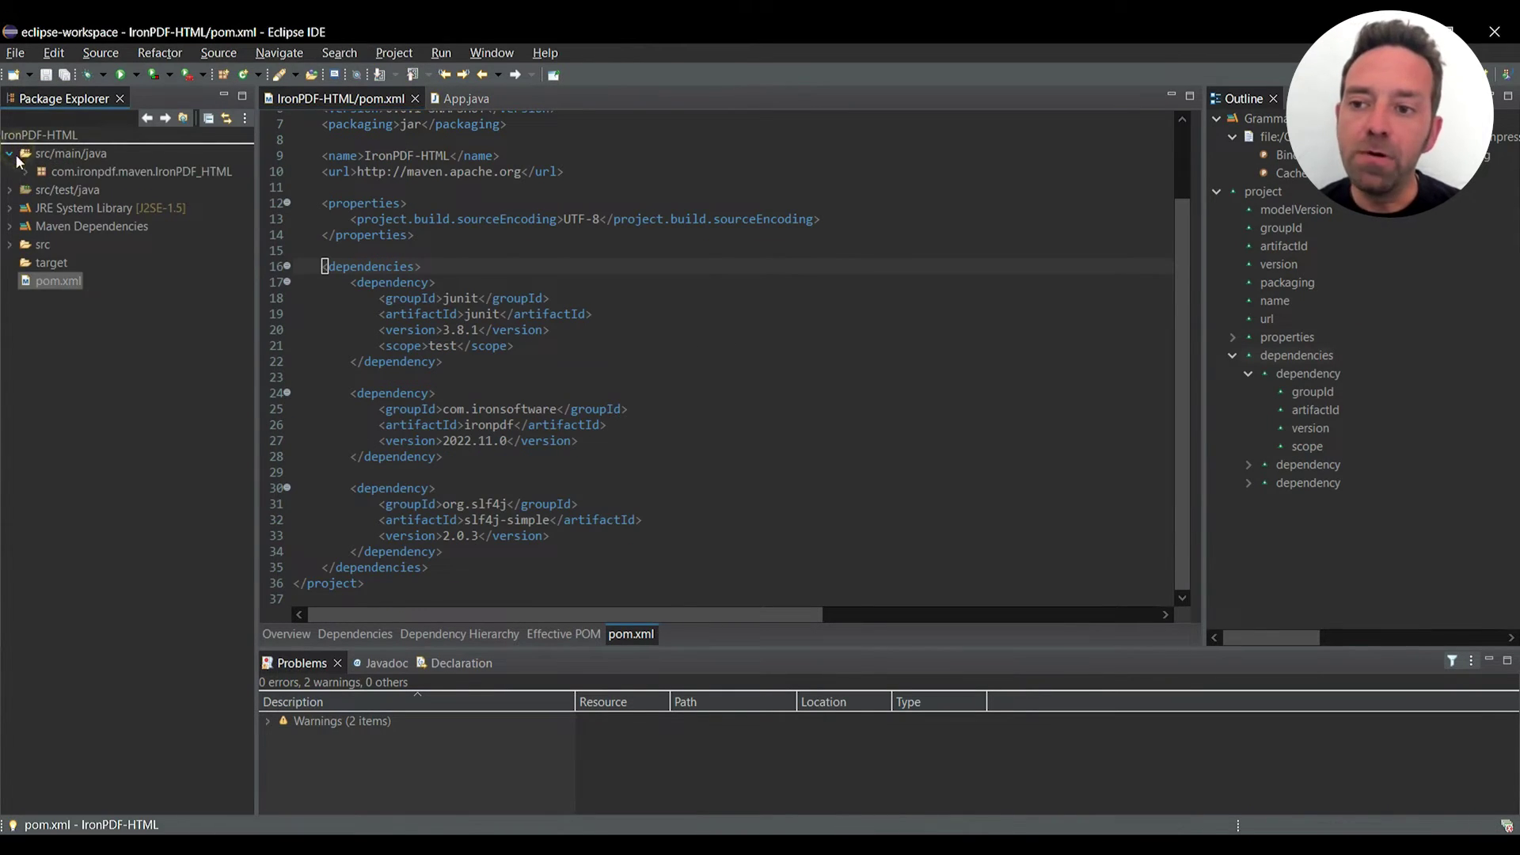
{"action": "left_click", "coordinate": [25, 172]}
{"action": "double_click", "coordinate": [90, 191]}
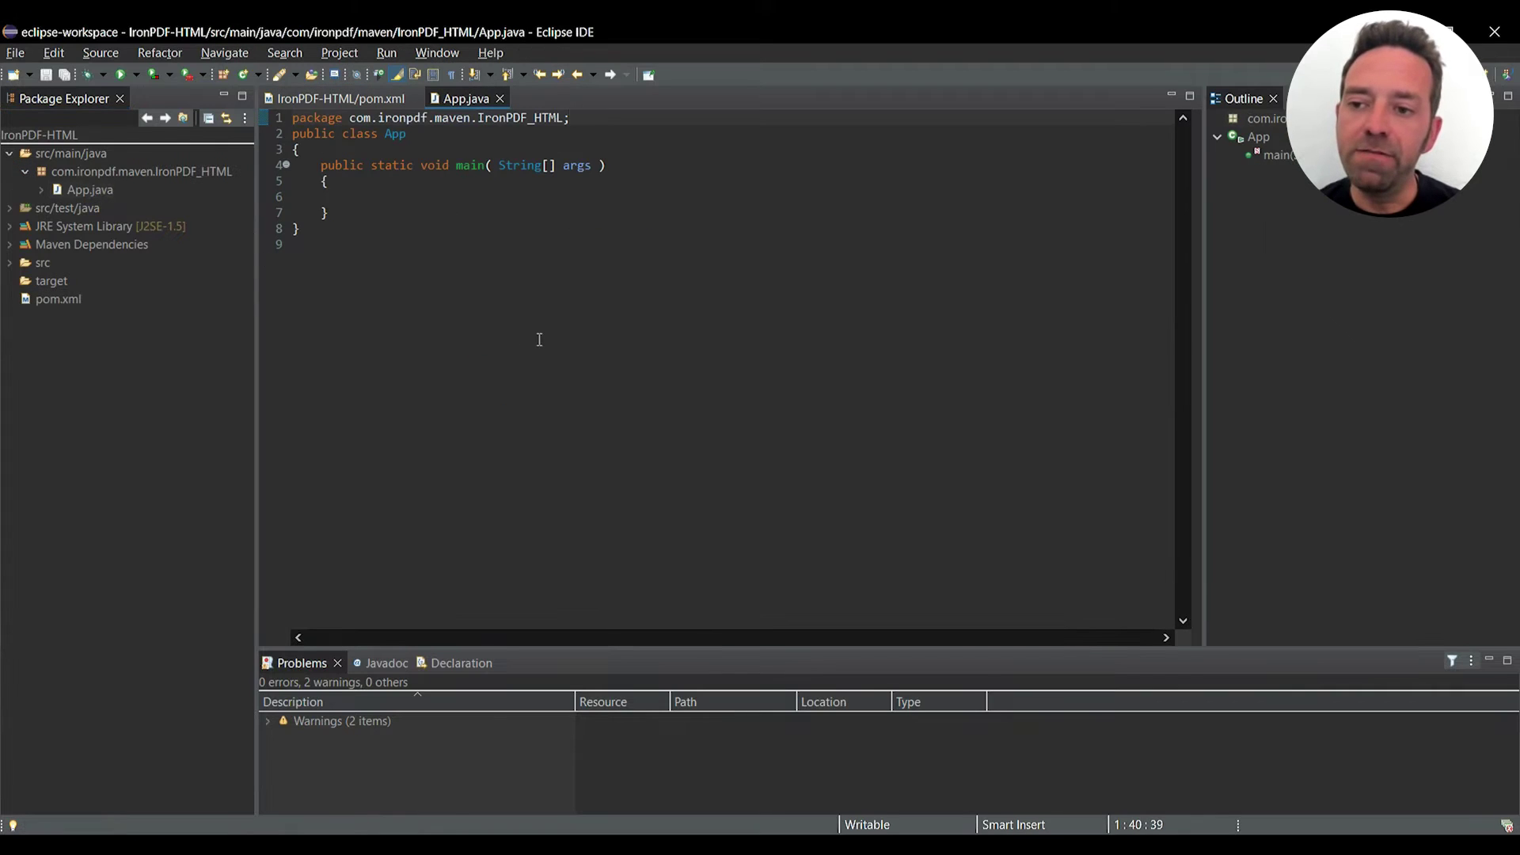
{"action": "left_click", "coordinate": [487, 197]}
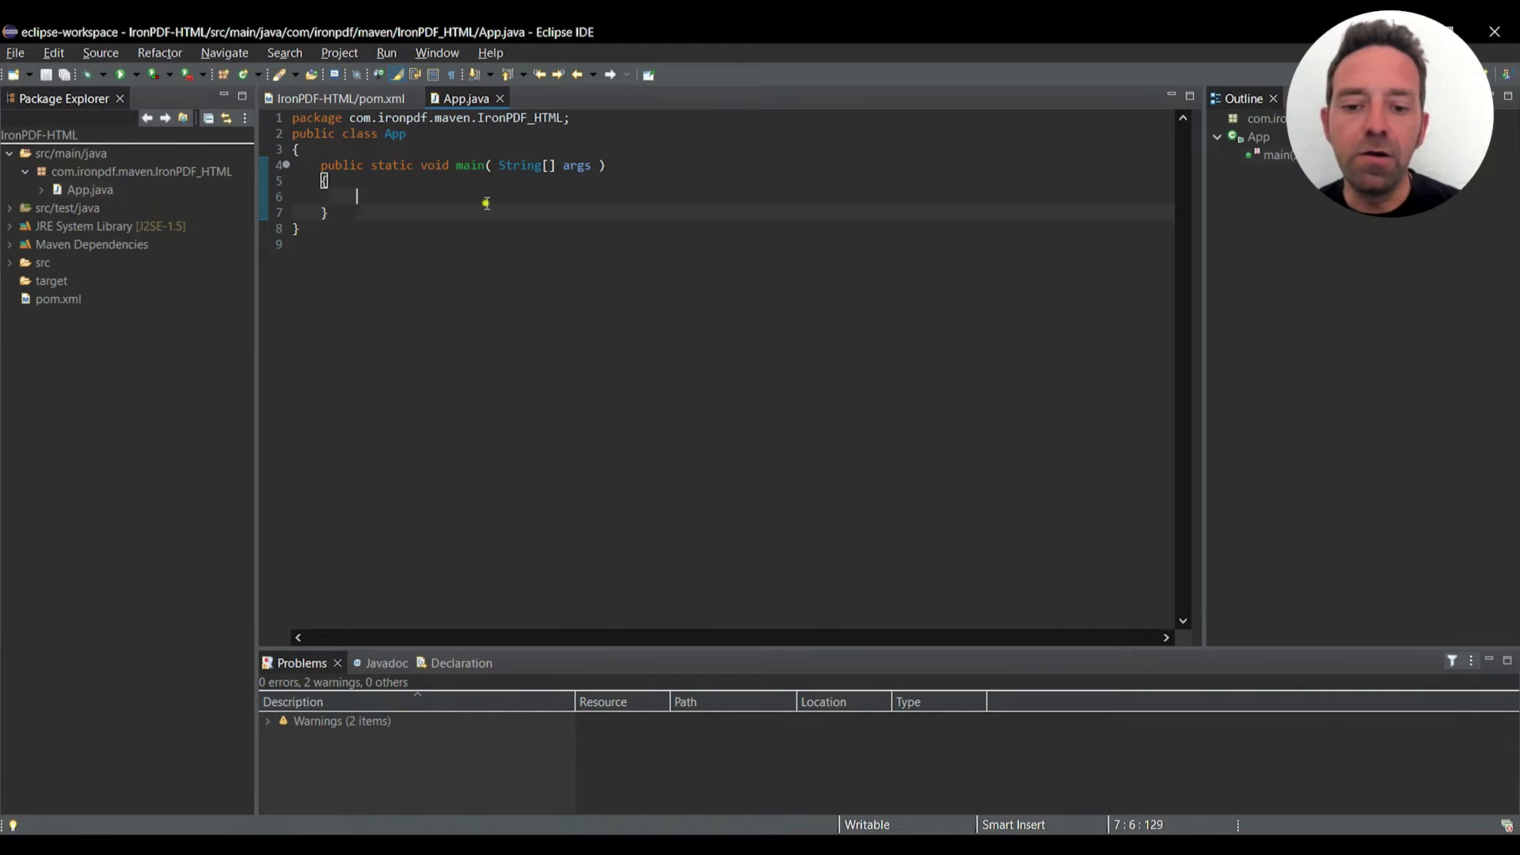
{"action": "key", "text": "ctrl+a"}
{"action": "key", "text": "ctrl+v"}
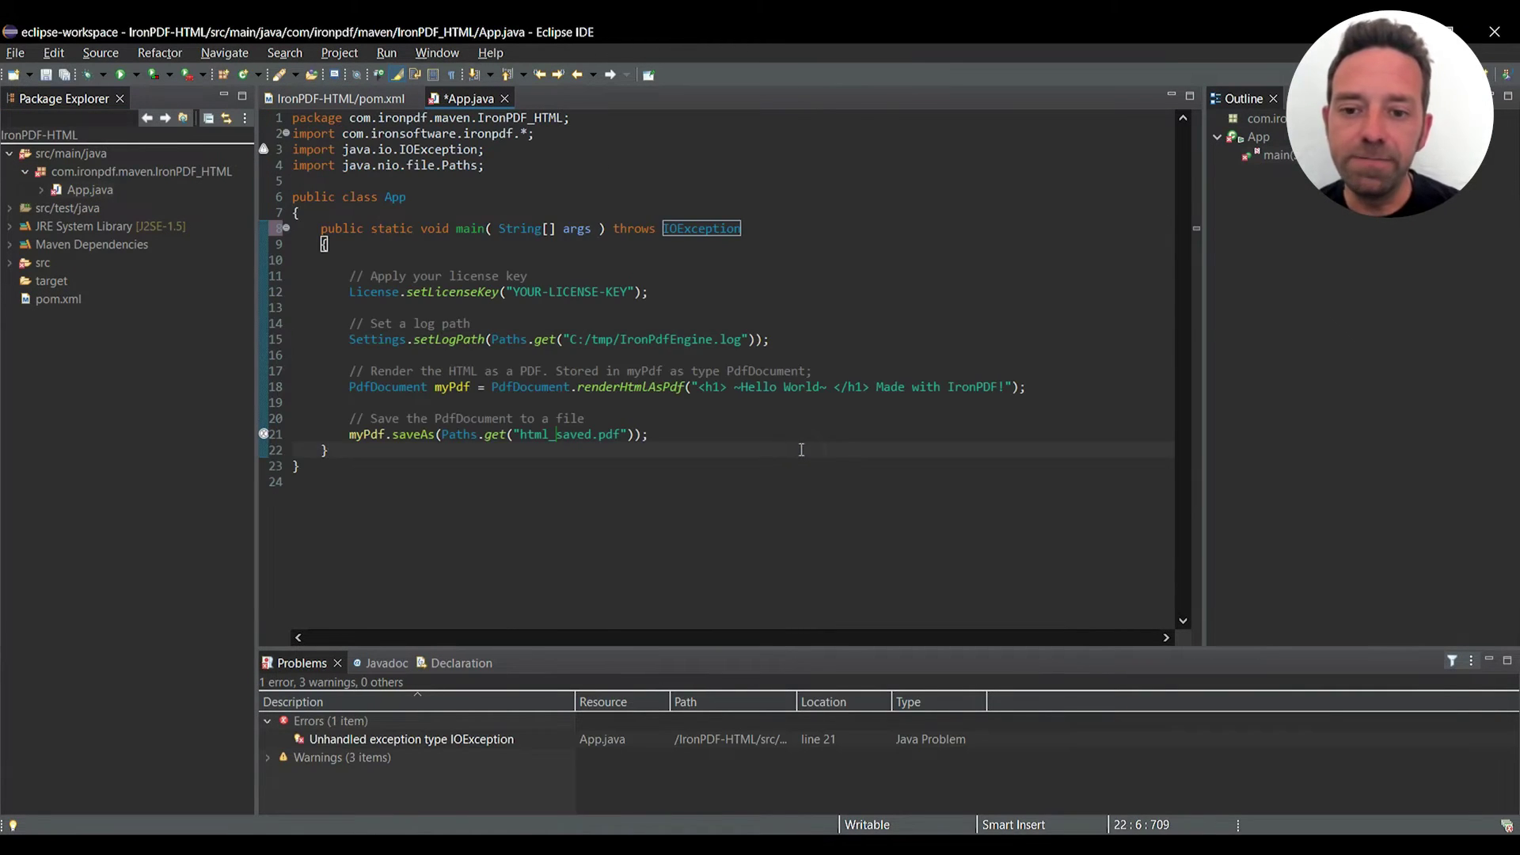
{"action": "key", "text": "ctrl+s"}
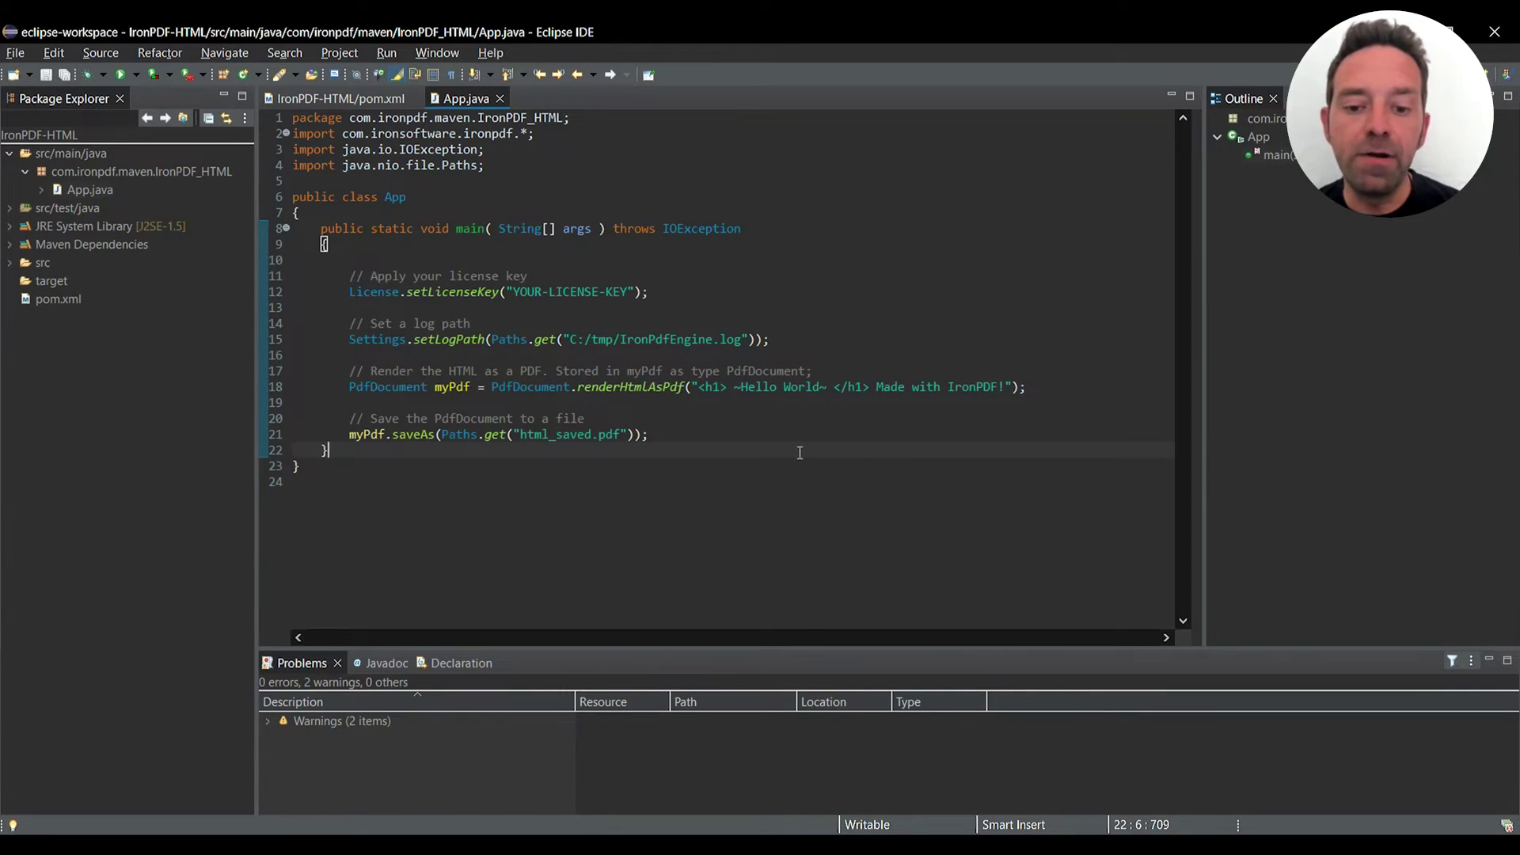
Replace the YOUR-LICENSE-KEY placeholder on the license line with the real key.
{"action": "left_click", "coordinate": [804, 306]}
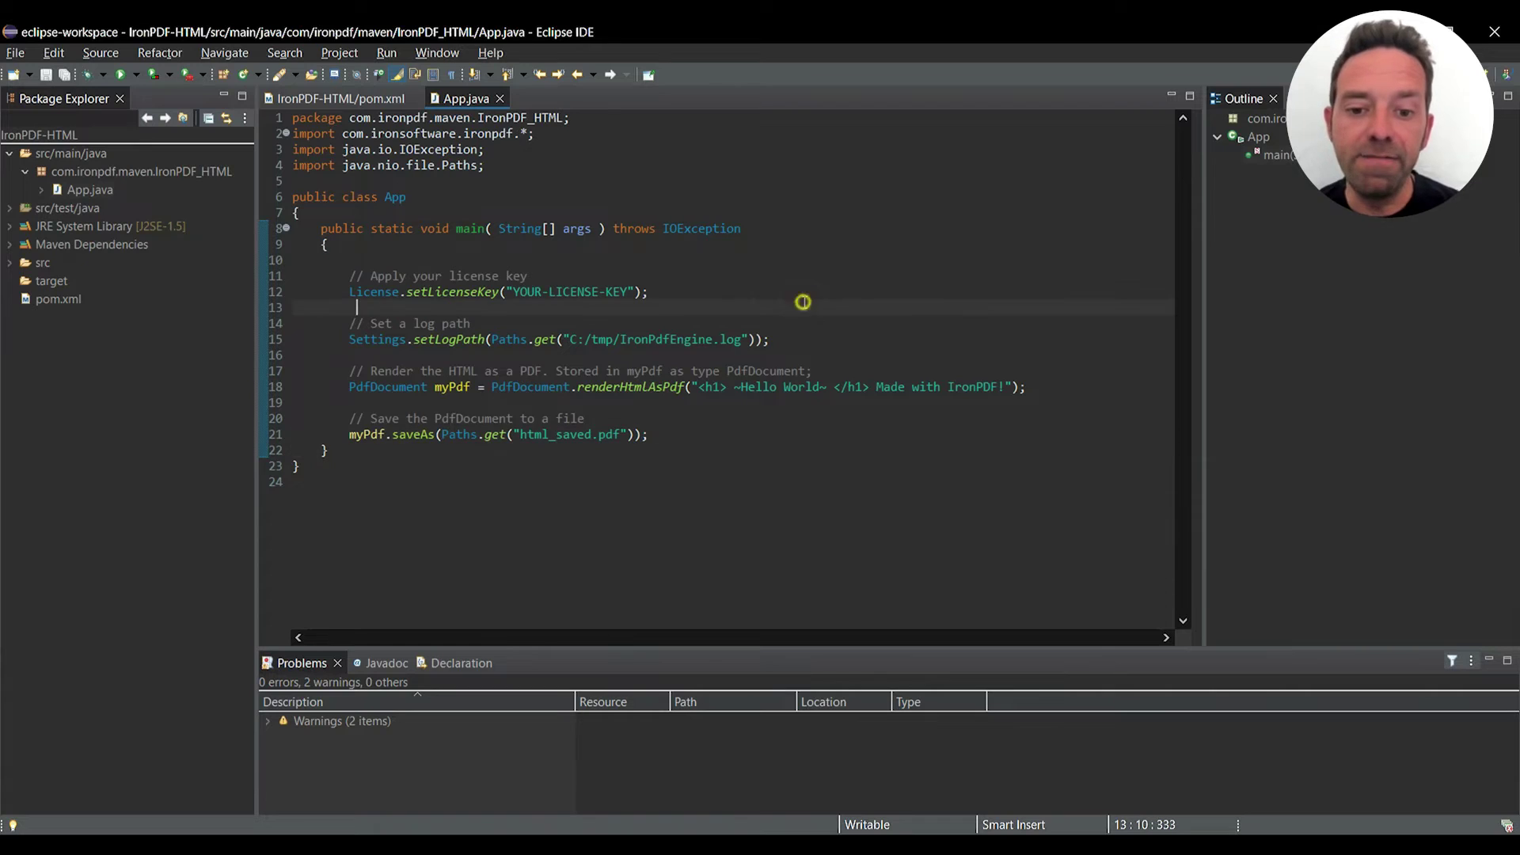
{"action": "left_click_drag", "start_coordinate": [630, 292], "coordinate": [514, 294]}
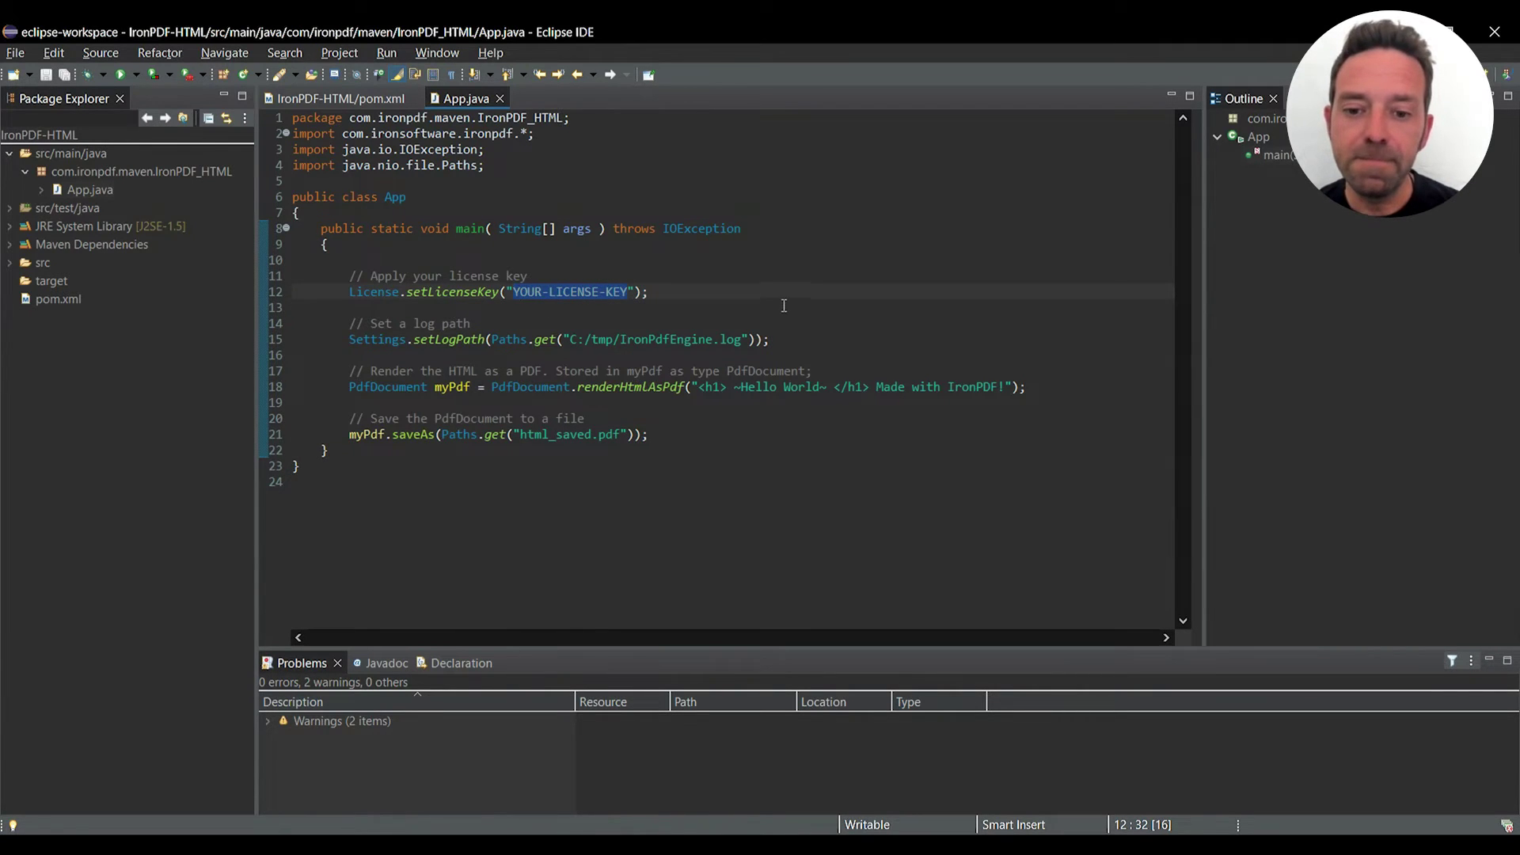
{"action": "key", "text": "ctrl+v"}
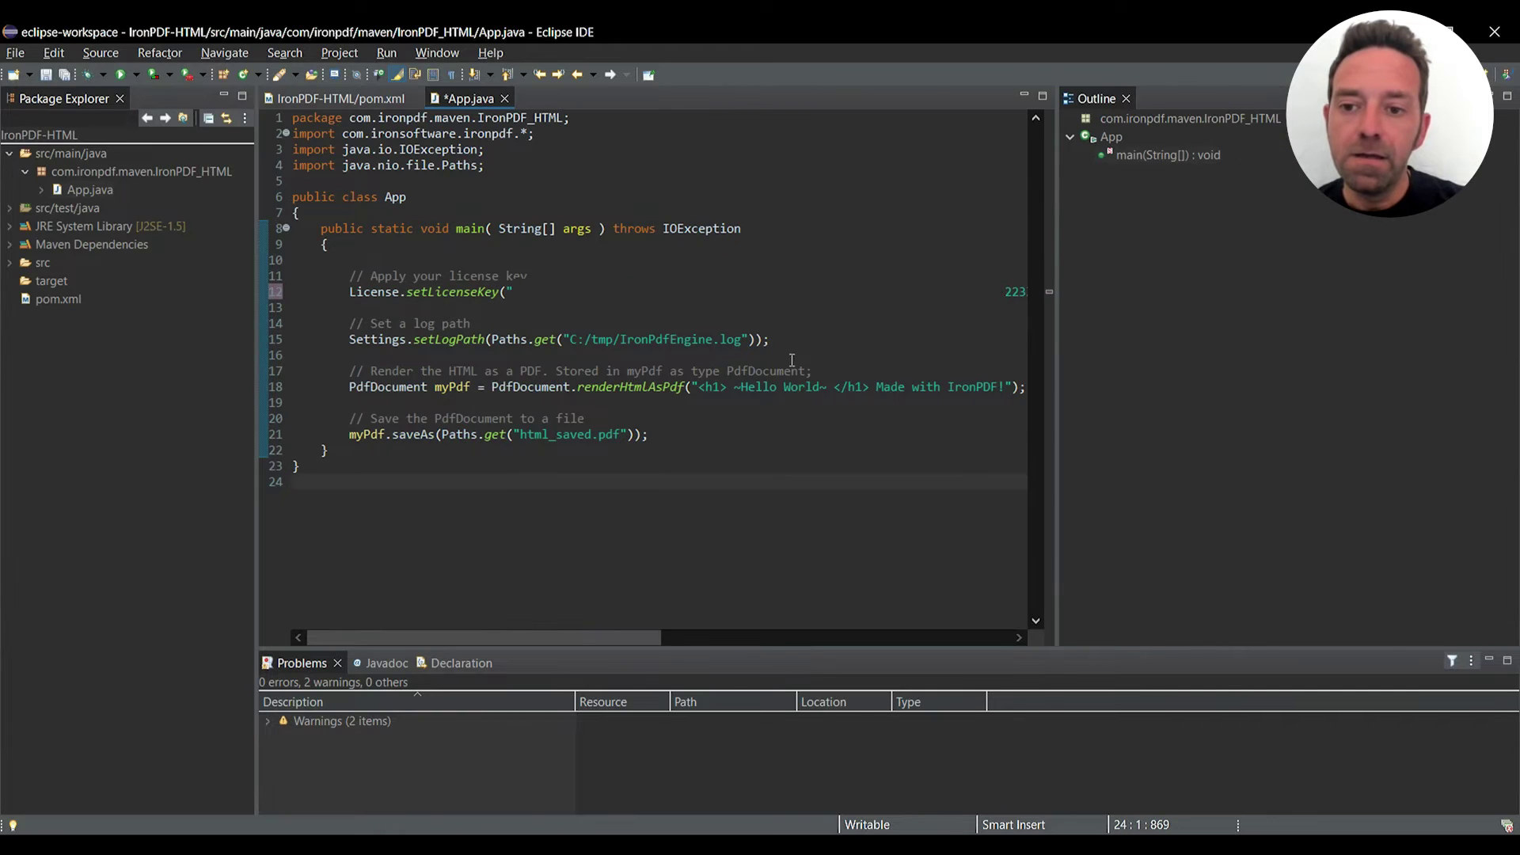
Review the log path, render and save lines, then save and launch App.java.
{"action": "left_click", "coordinate": [821, 347]}
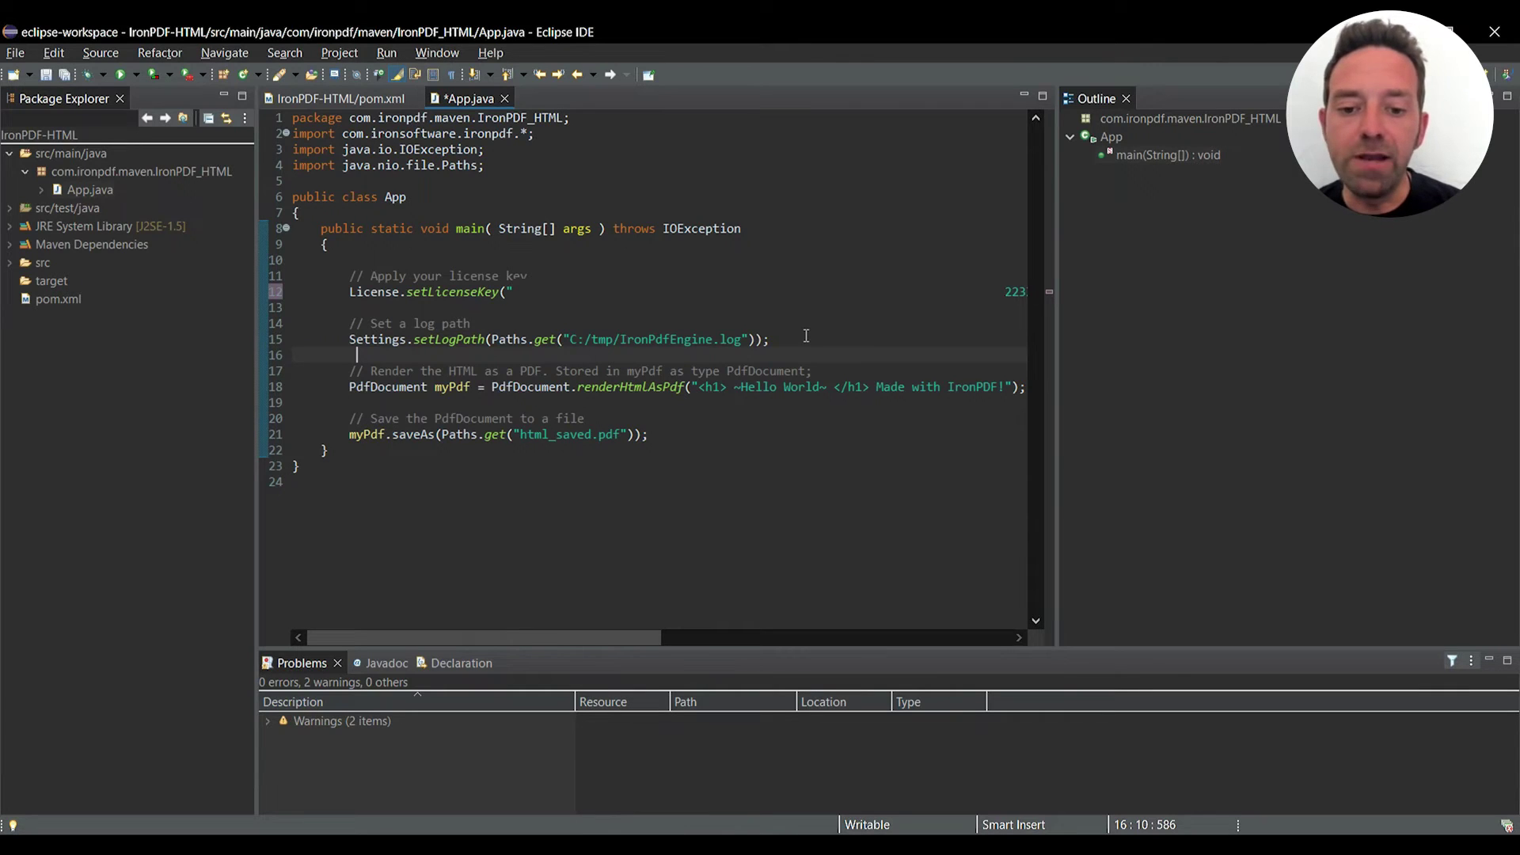
{"action": "left_click", "coordinate": [748, 404]}
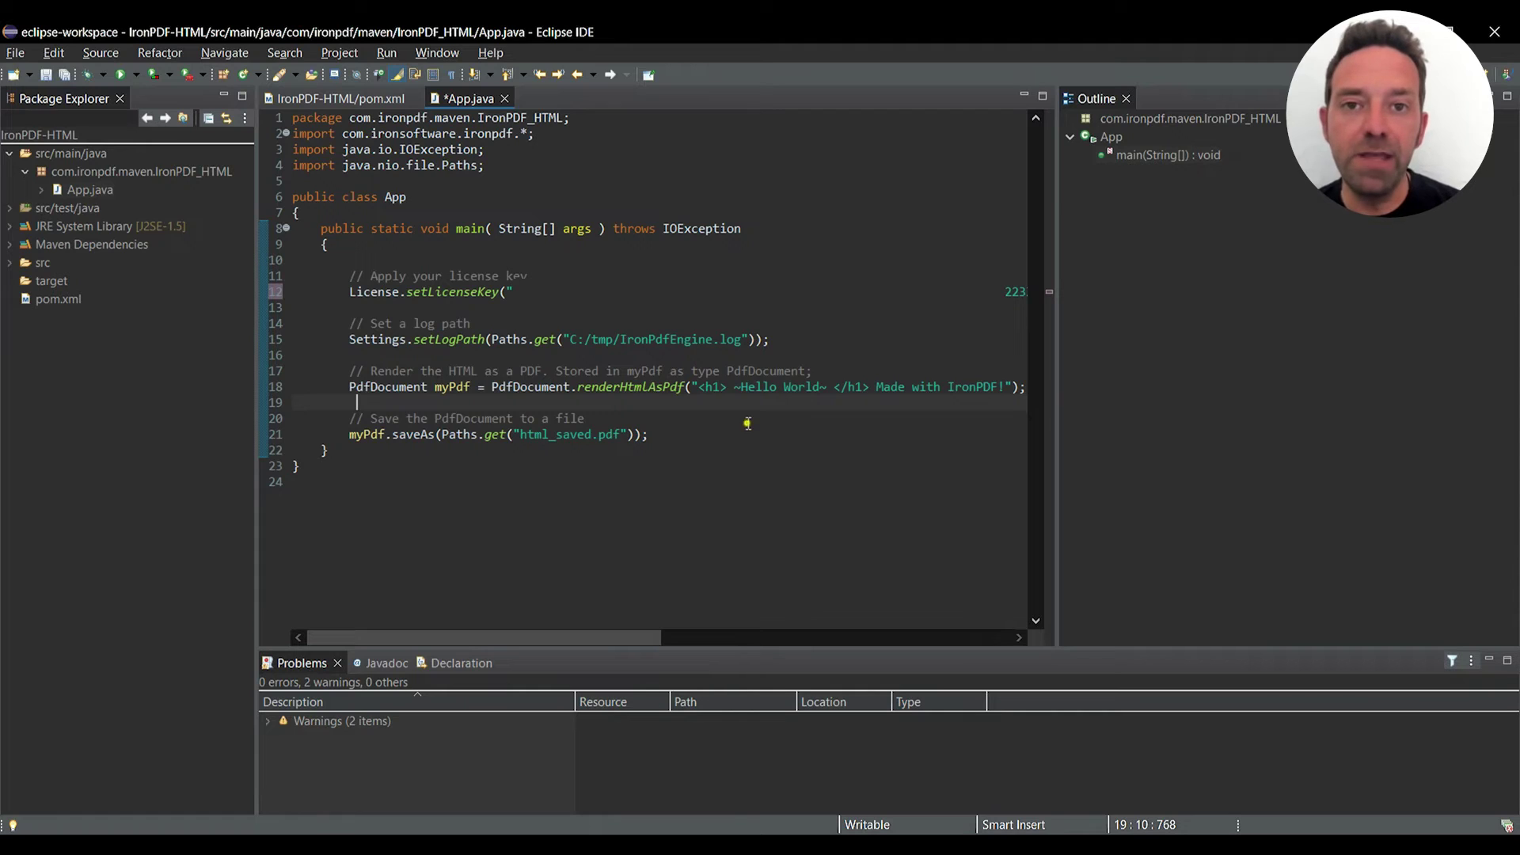
{"action": "left_click", "coordinate": [748, 423]}
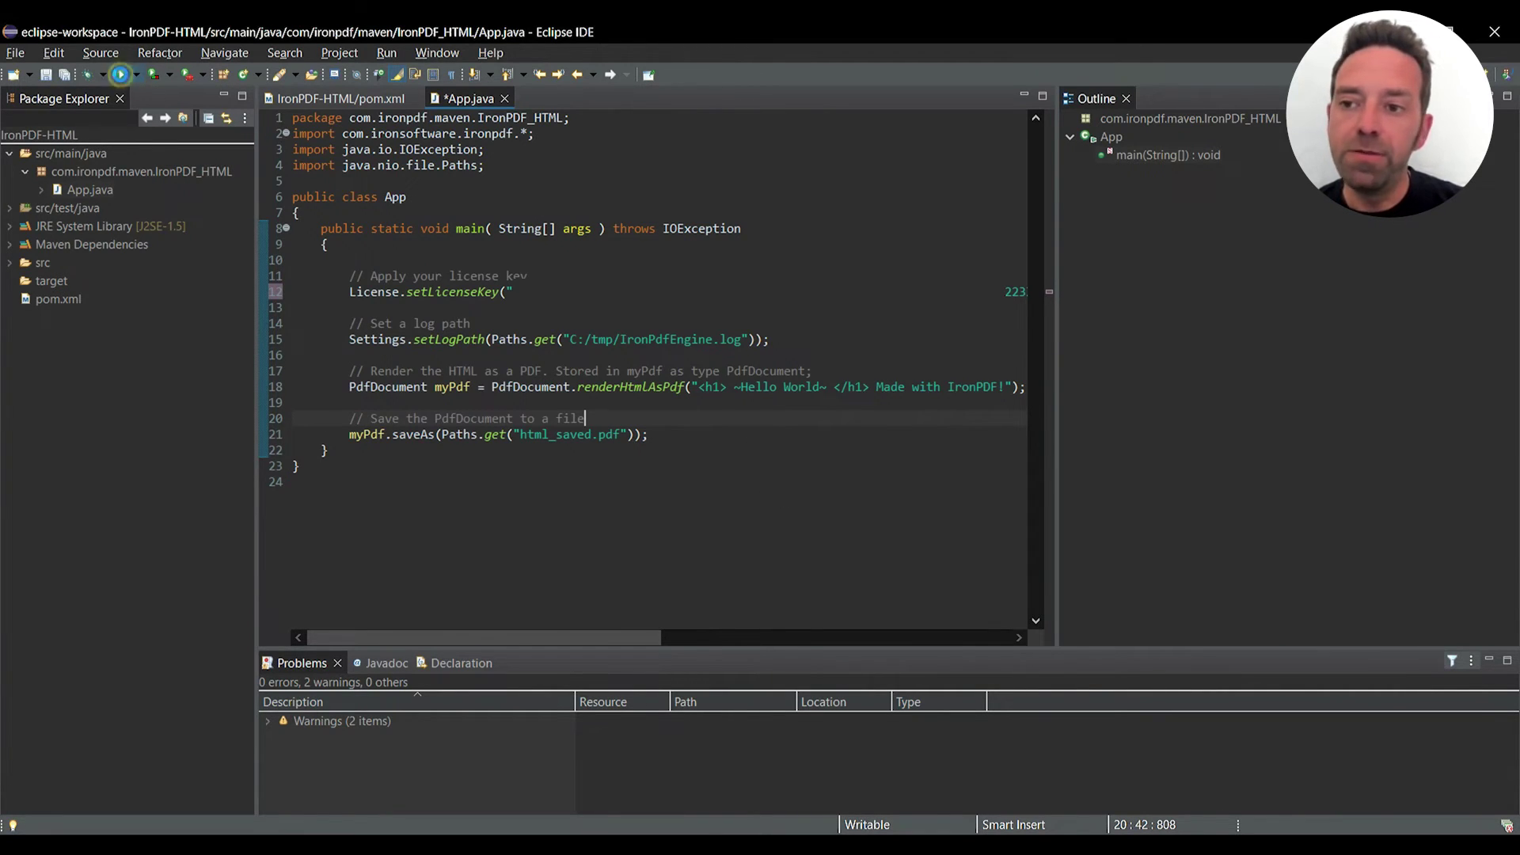
{"action": "left_click", "coordinate": [120, 75]}
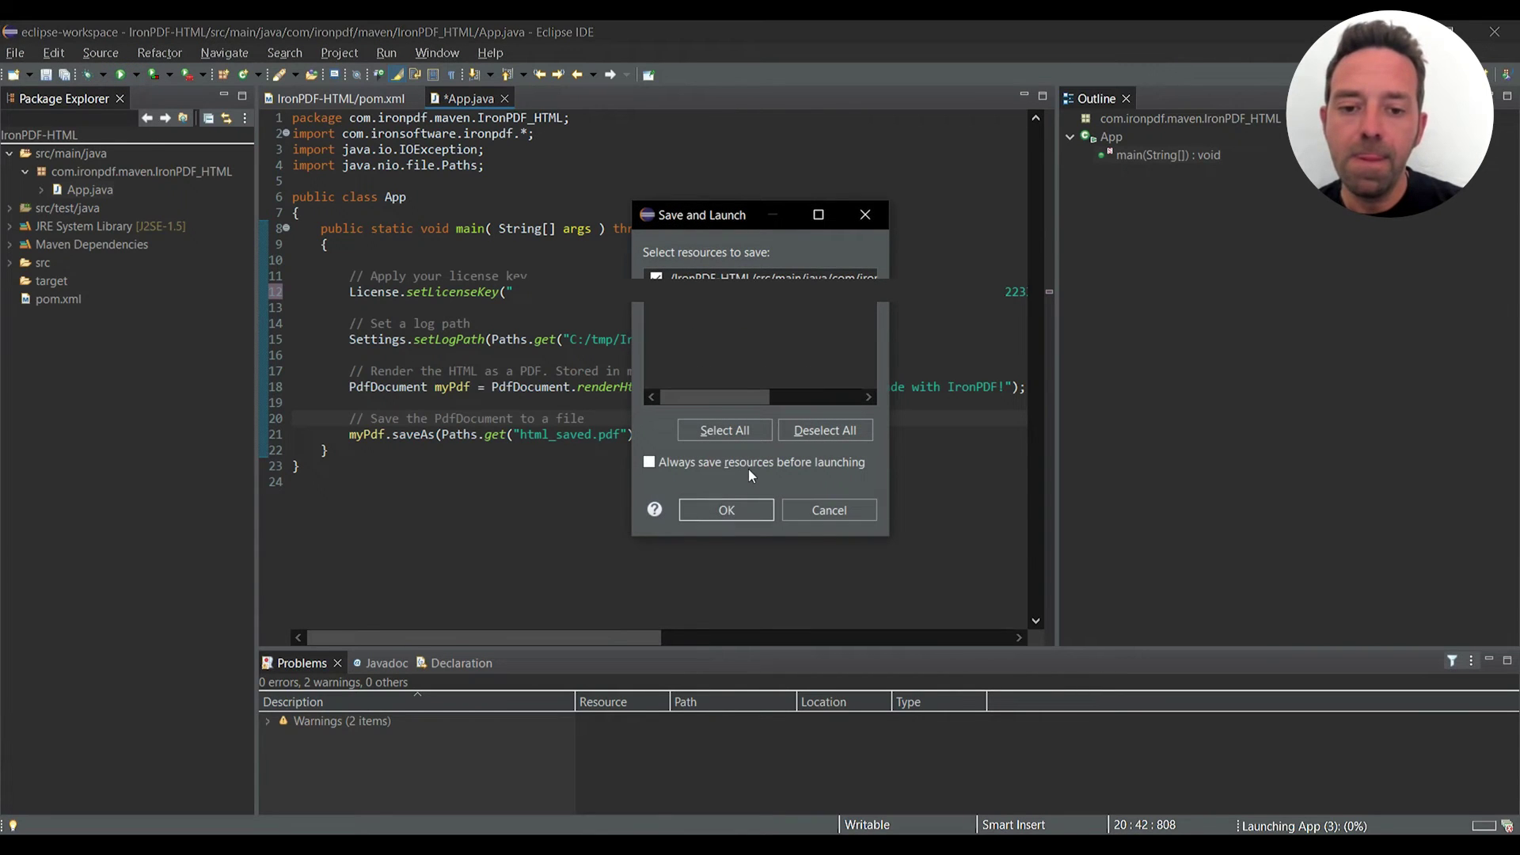
{"action": "left_click", "coordinate": [734, 517]}
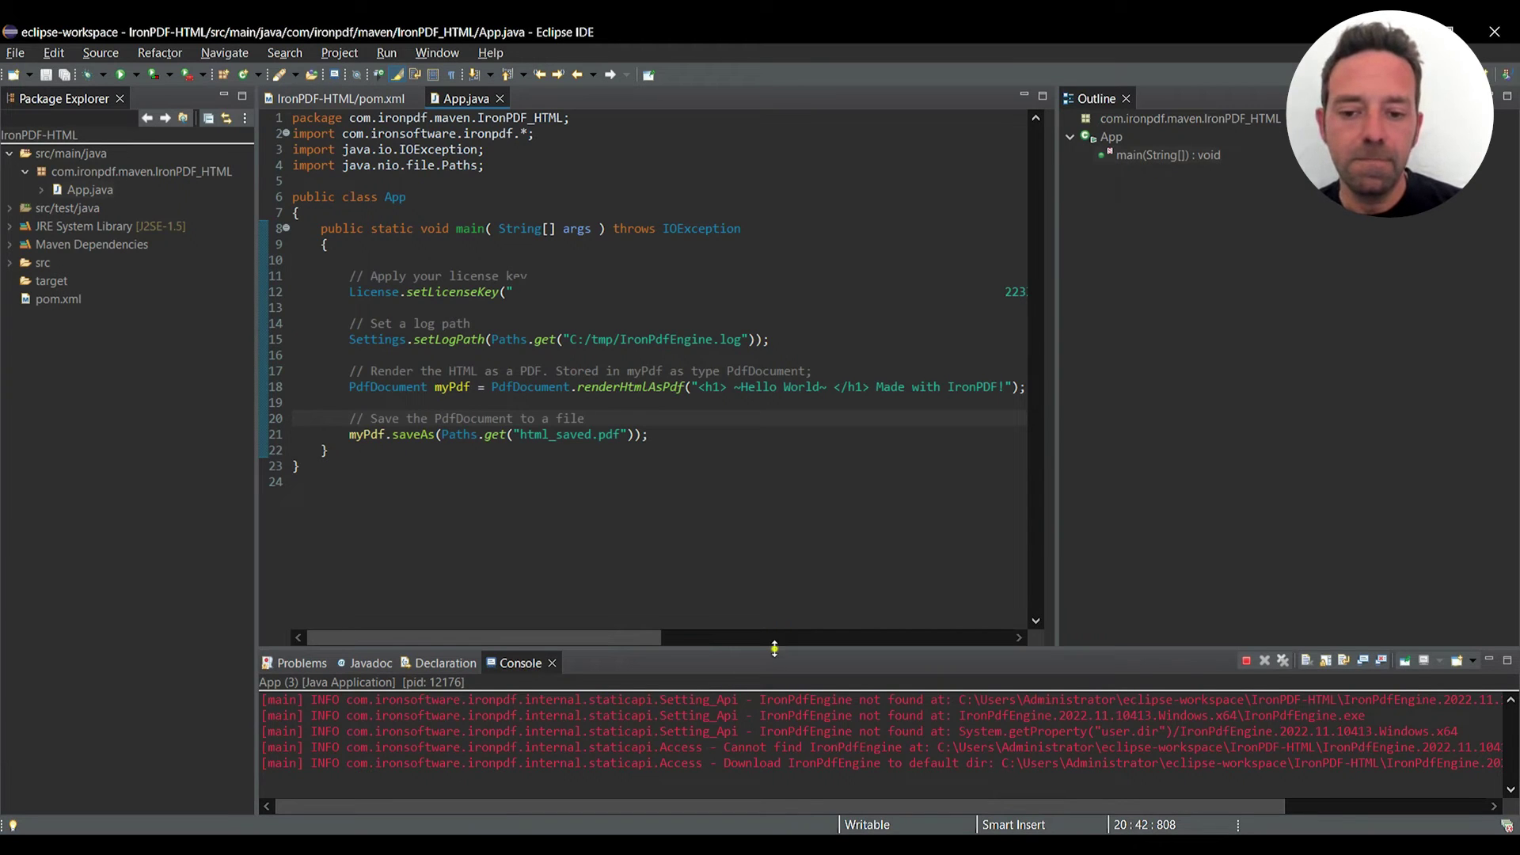
Enlarge the Console and wait past the engine download until html_saved.pdf's saved path appears.
{"action": "left_click_drag", "start_coordinate": [774, 653], "coordinate": [764, 517]}
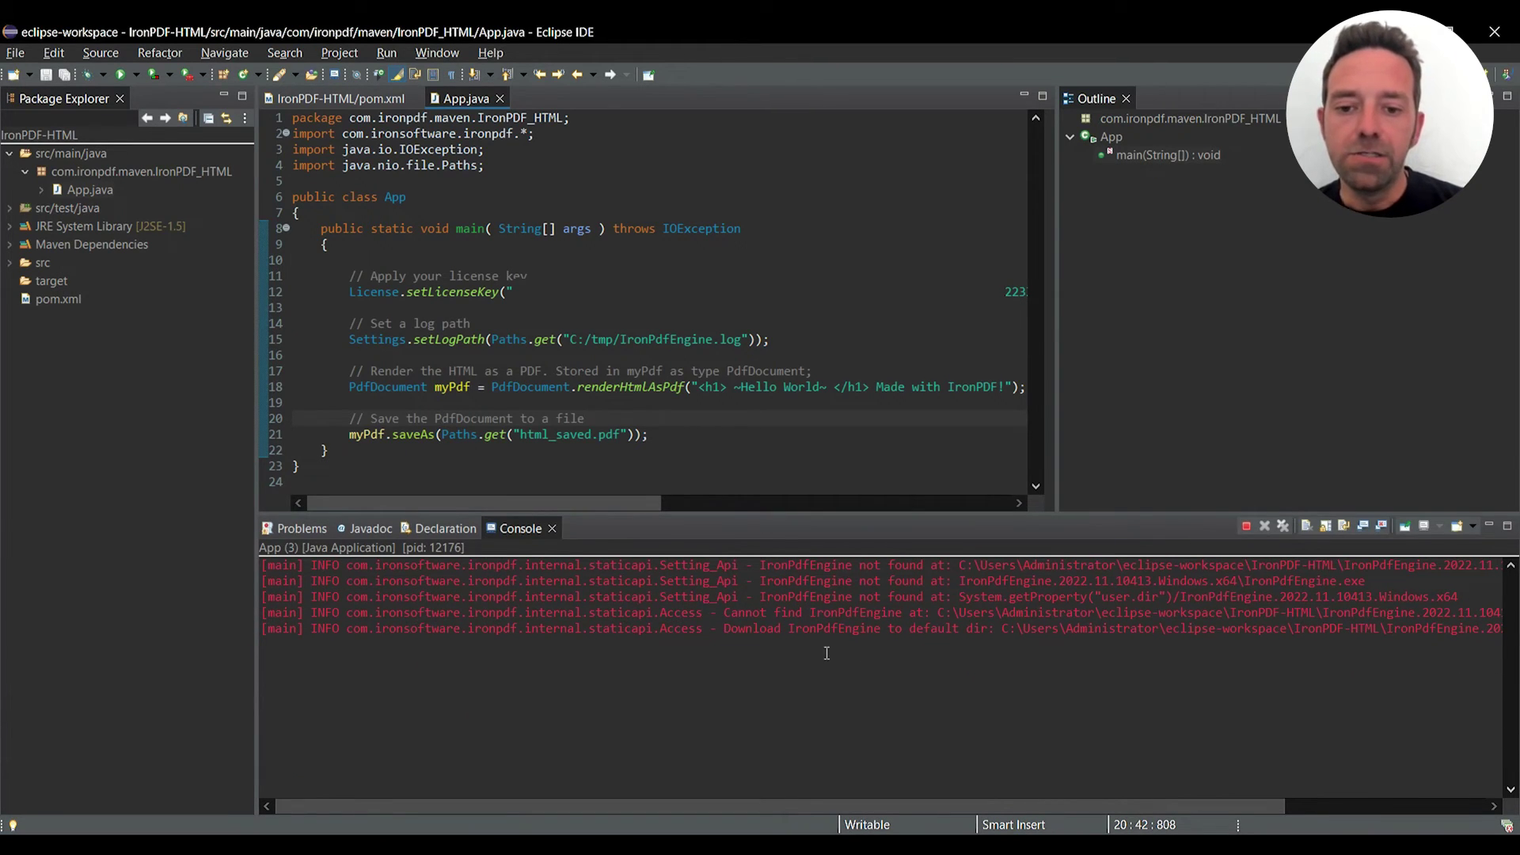
{"action": "left_click_drag", "start_coordinate": [724, 628], "coordinate": [879, 628]}
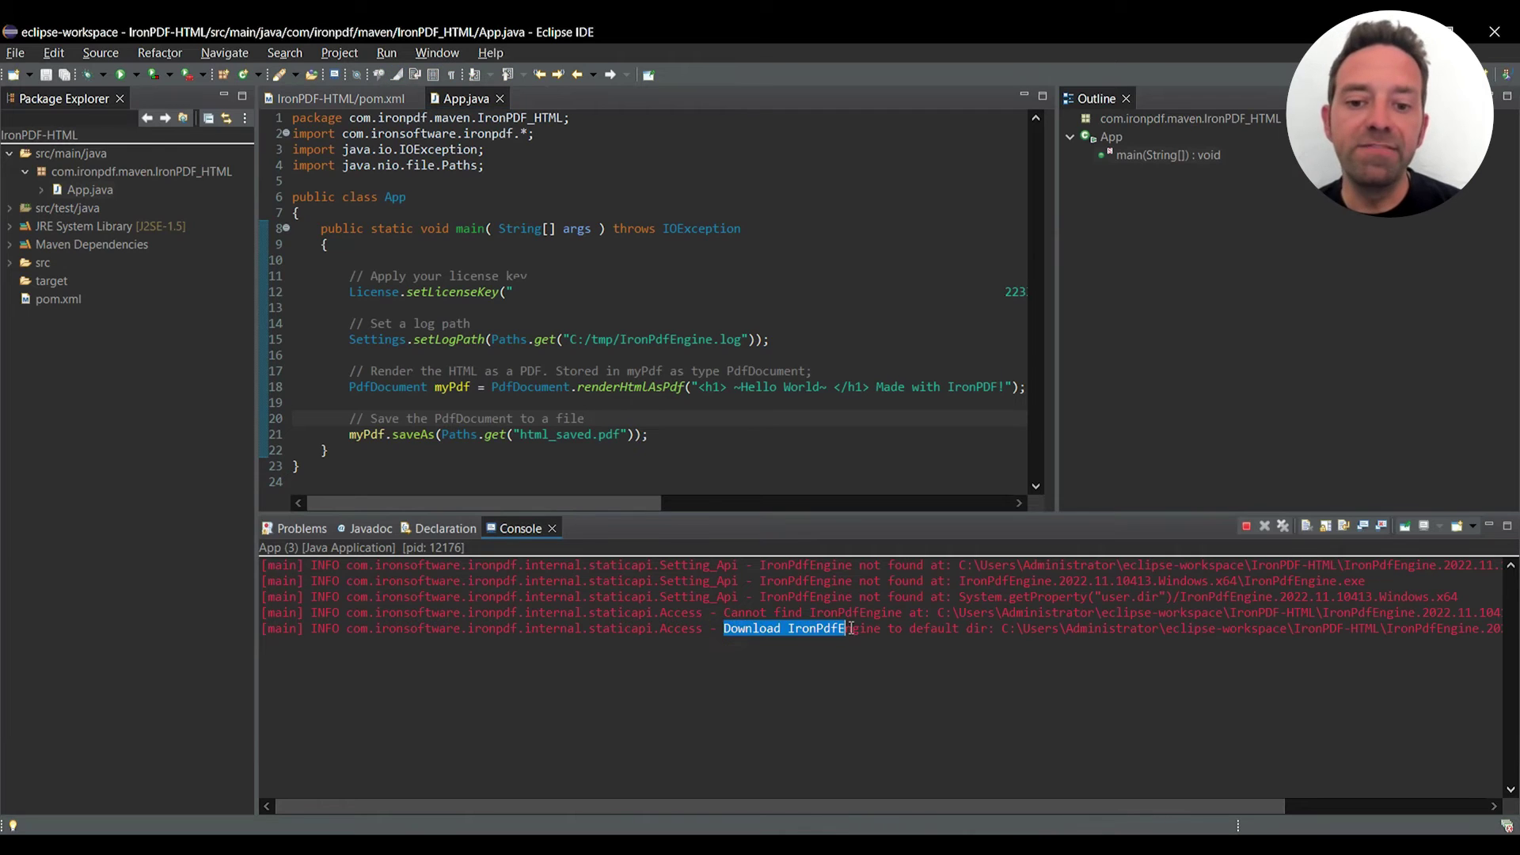
{"action": "left_click", "coordinate": [955, 659]}
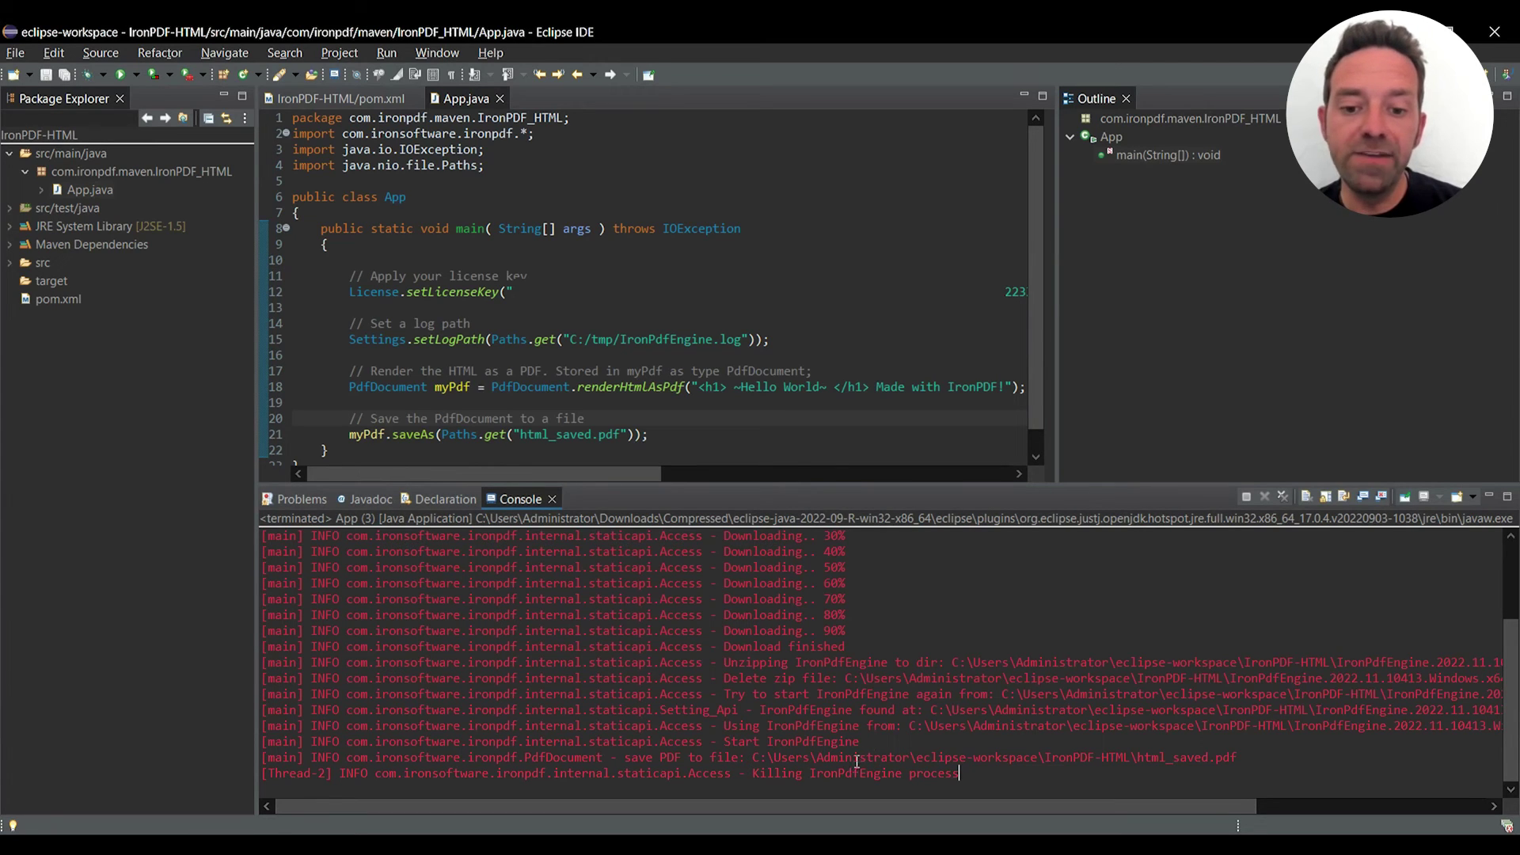
{"action": "left_click_drag", "start_coordinate": [751, 757], "coordinate": [1230, 756]}
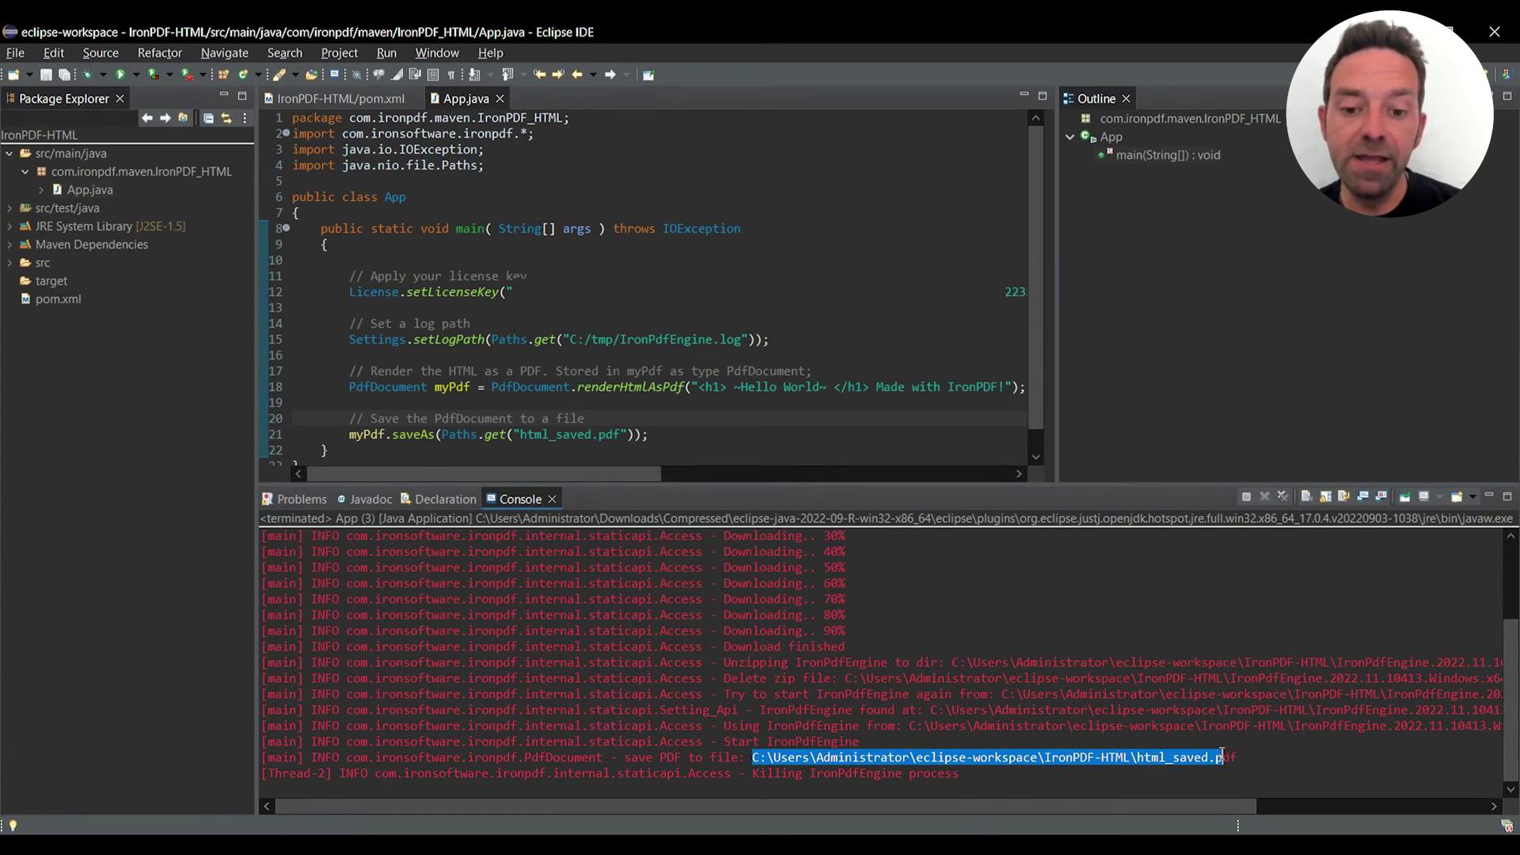
{"action": "left_click", "coordinate": [1305, 757]}
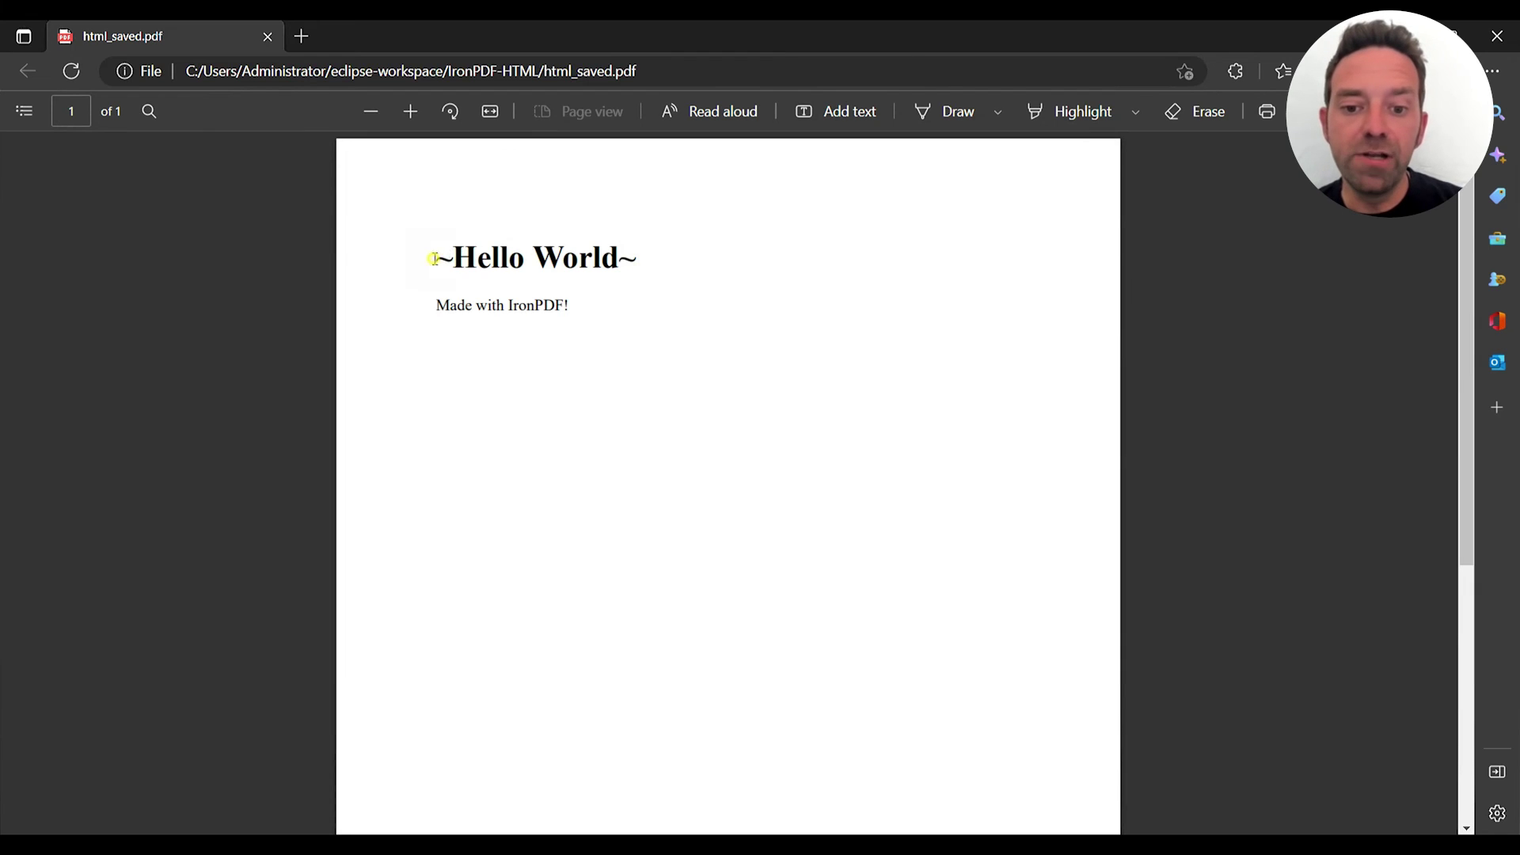
Highlight the ~Hello World~ heading in html_saved.pdf to confirm the rendered text.
{"action": "left_click_drag", "start_coordinate": [435, 256], "coordinate": [655, 266]}
{"action": "left_click", "coordinate": [769, 336]}
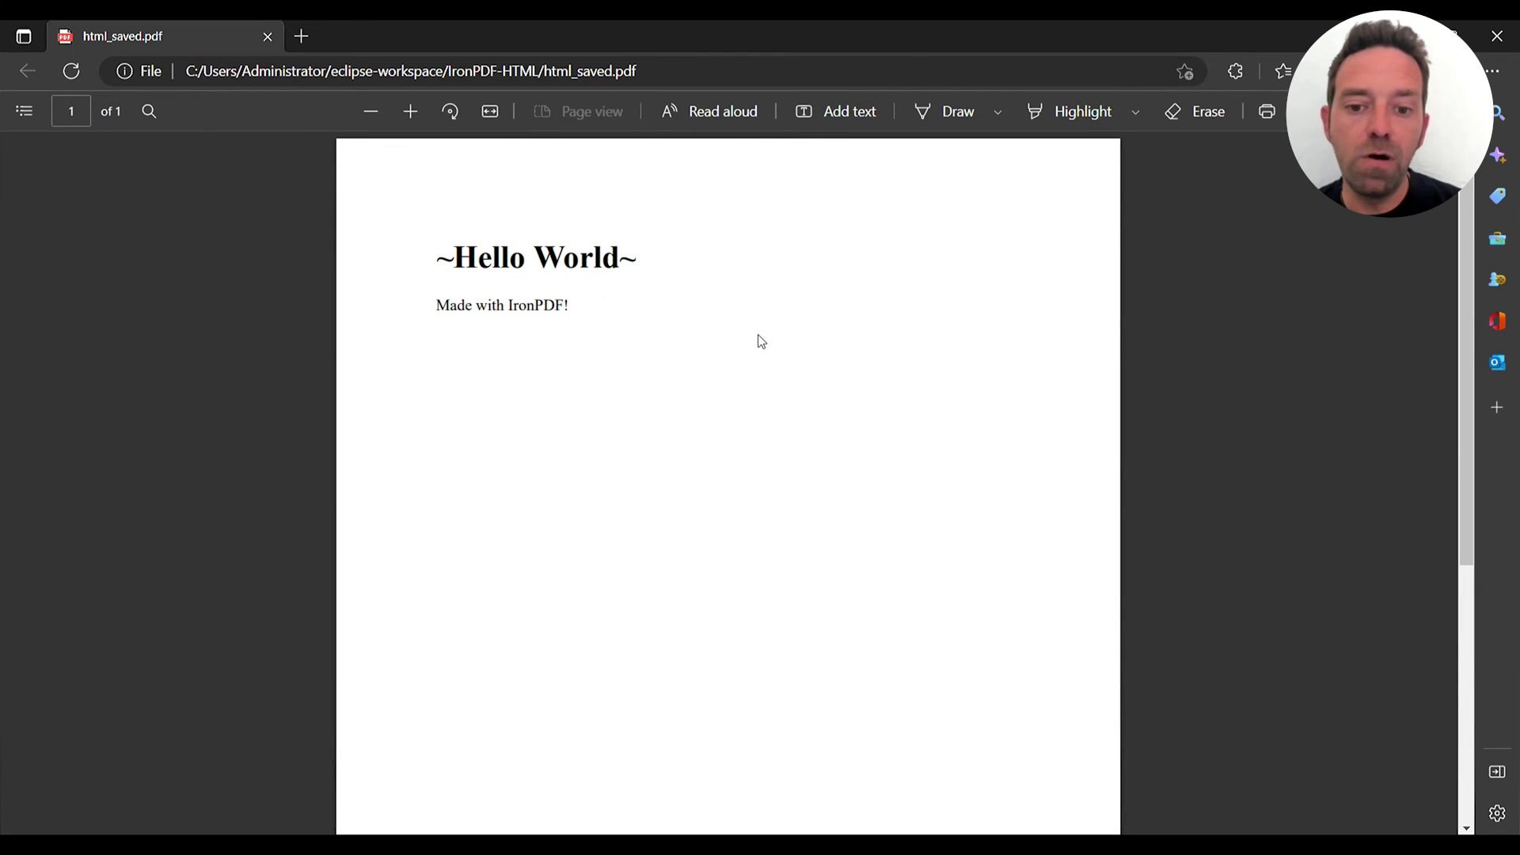